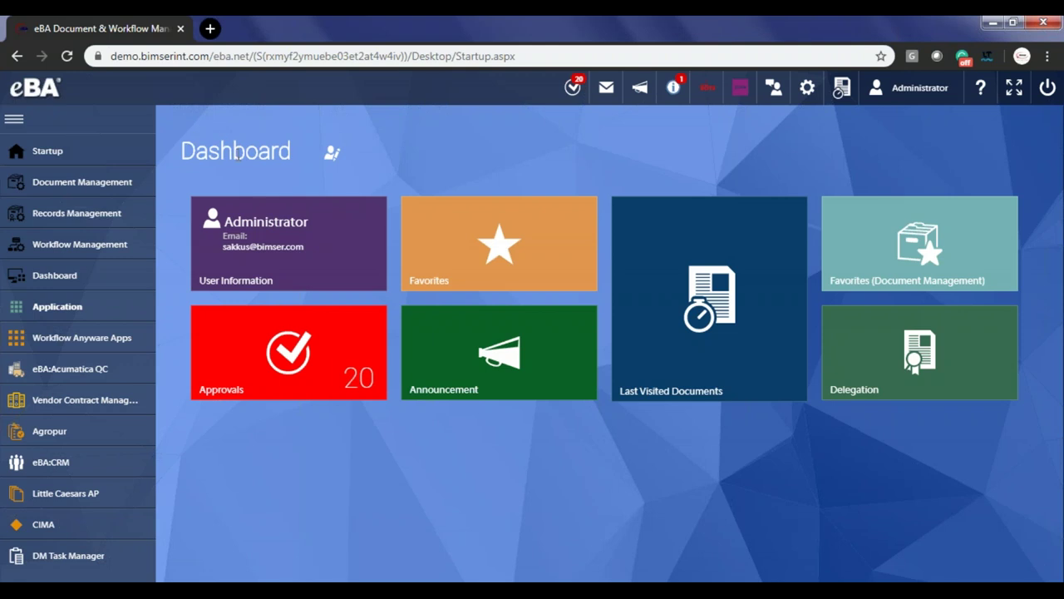
# Show the dashboard in full screen and review the pending processes listed under Approvals
pyautogui.press('F11')
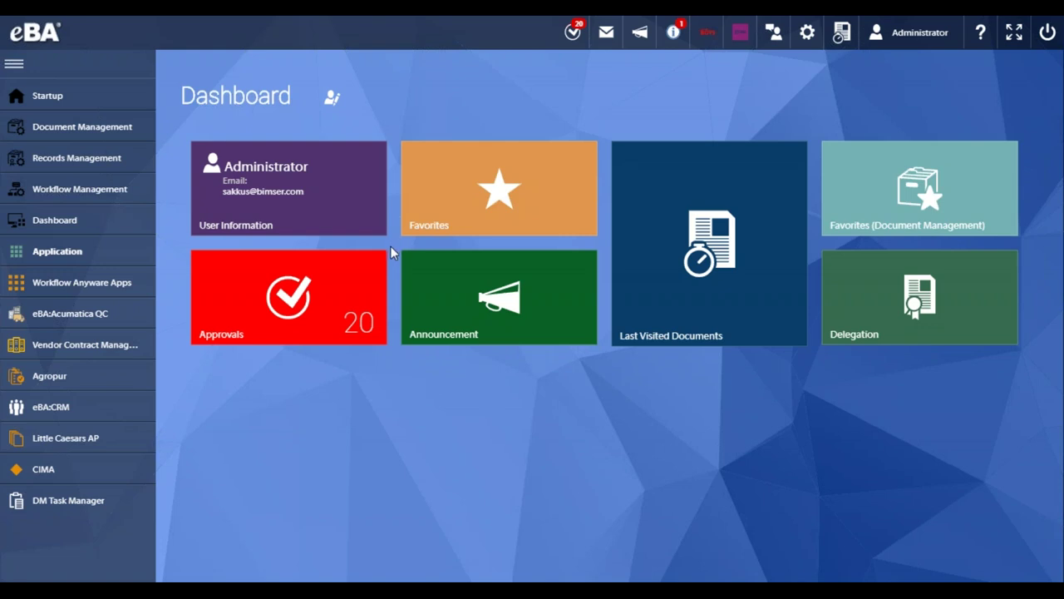
pyautogui.moveTo(349, 264)
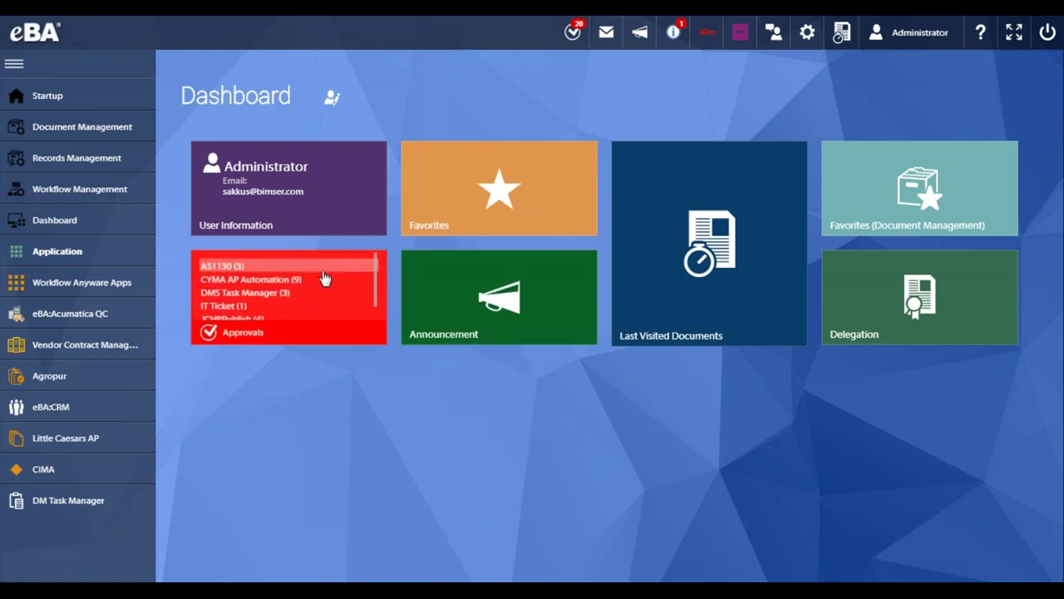
pyautogui.scroll(-1, 331, 291)
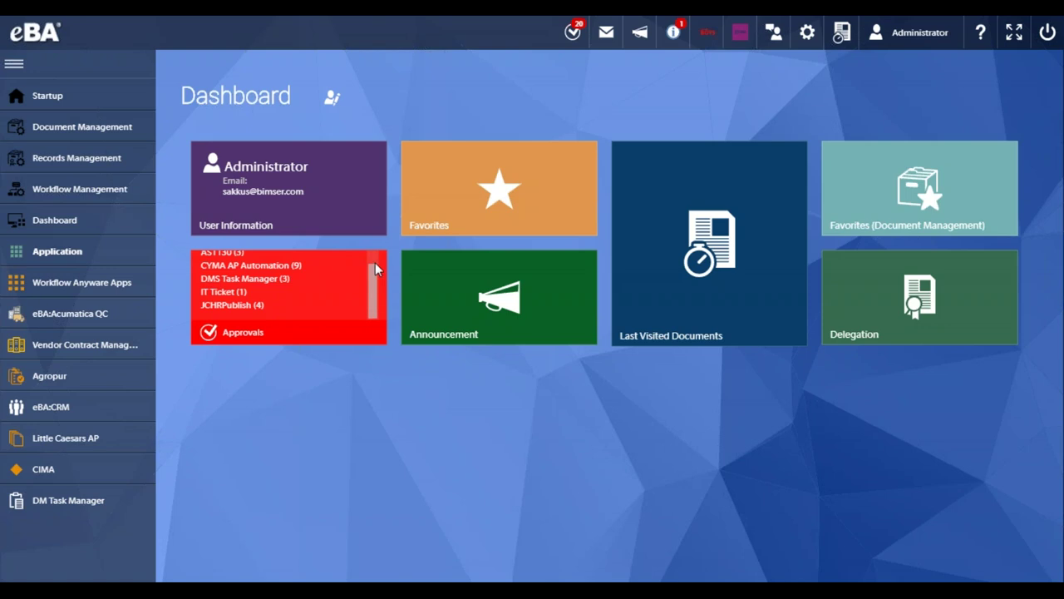
pyautogui.moveTo(236, 93); pyautogui.dragTo(261, 92)
pyautogui.click(266, 90)
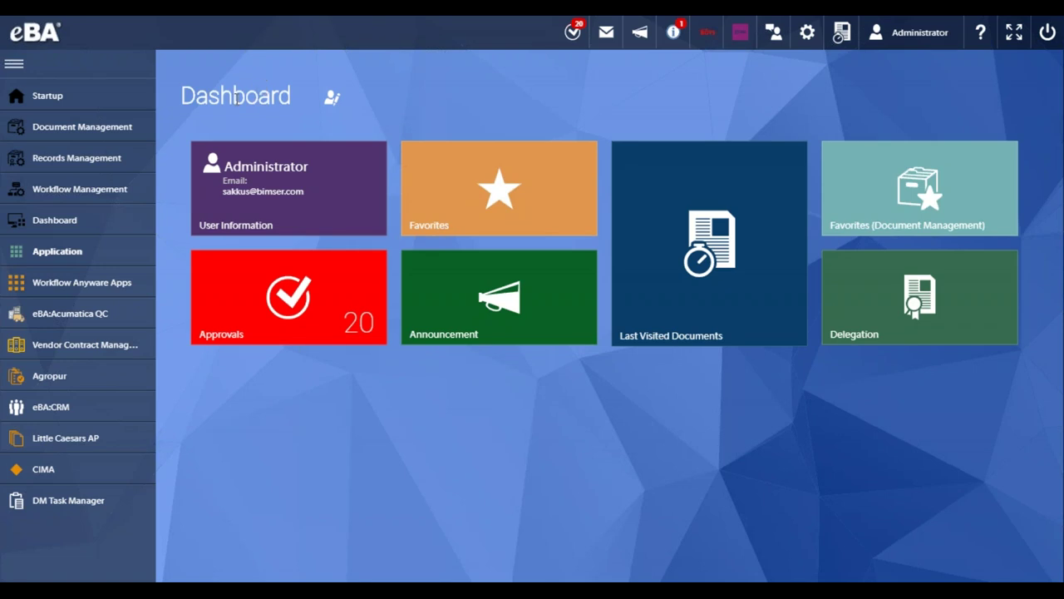
pyautogui.moveTo(237, 98); pyautogui.dragTo(276, 97)
pyautogui.click(274, 98)
pyautogui.moveTo(183, 98); pyautogui.dragTo(232, 98)
pyautogui.click(225, 100)
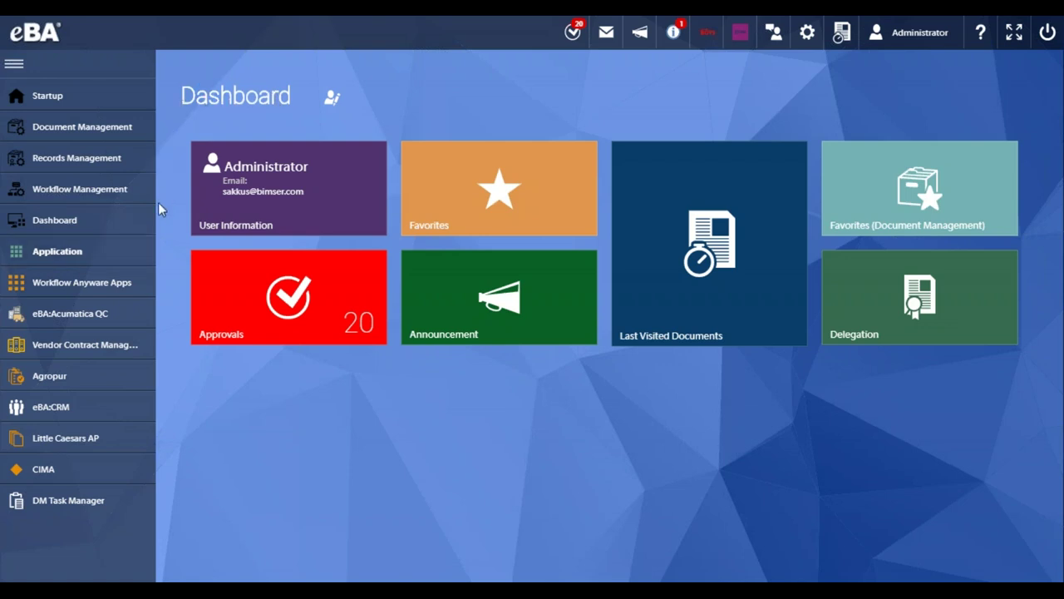
# Open the Application list and expand the HR category
pyautogui.click(130, 255)
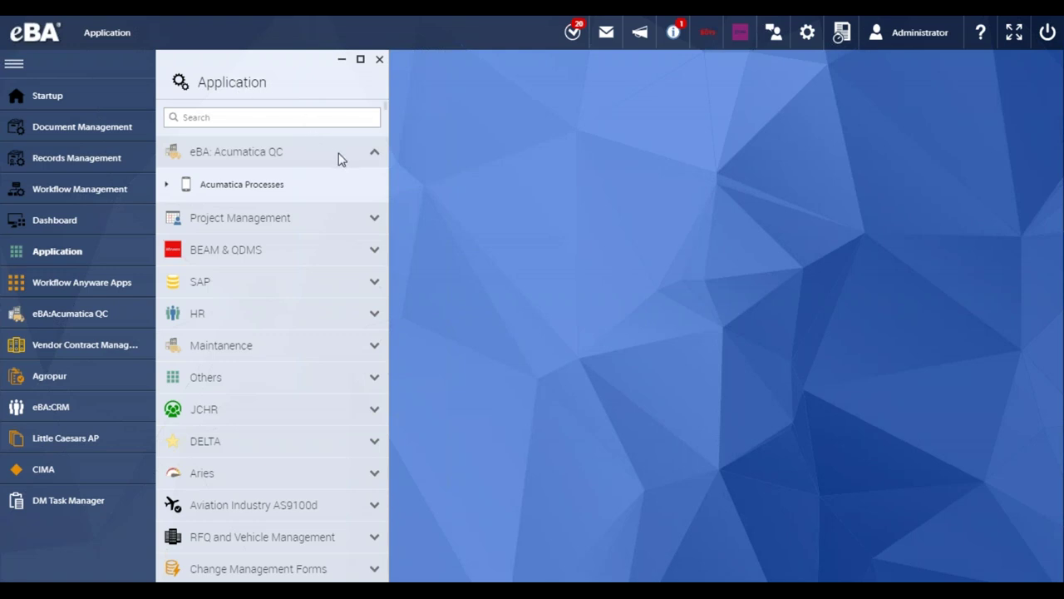
pyautogui.scroll(-1, 323, 155)
pyautogui.scroll(1, 321, 162)
pyautogui.click(282, 316)
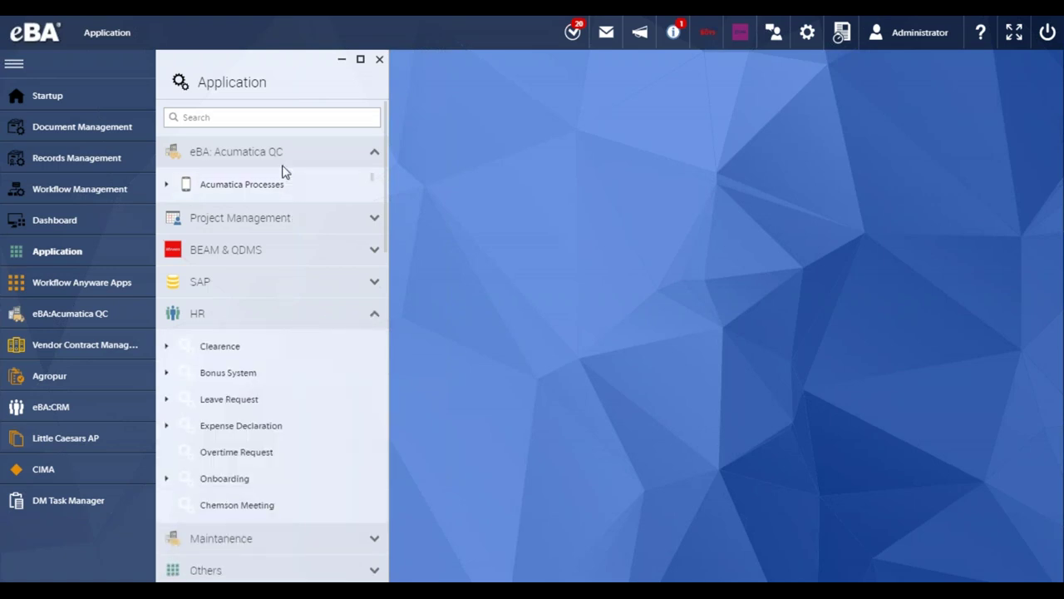
# Examine the process categories available in the Application list, then return to the HR processes
pyautogui.scroll(-4, 304, 169)
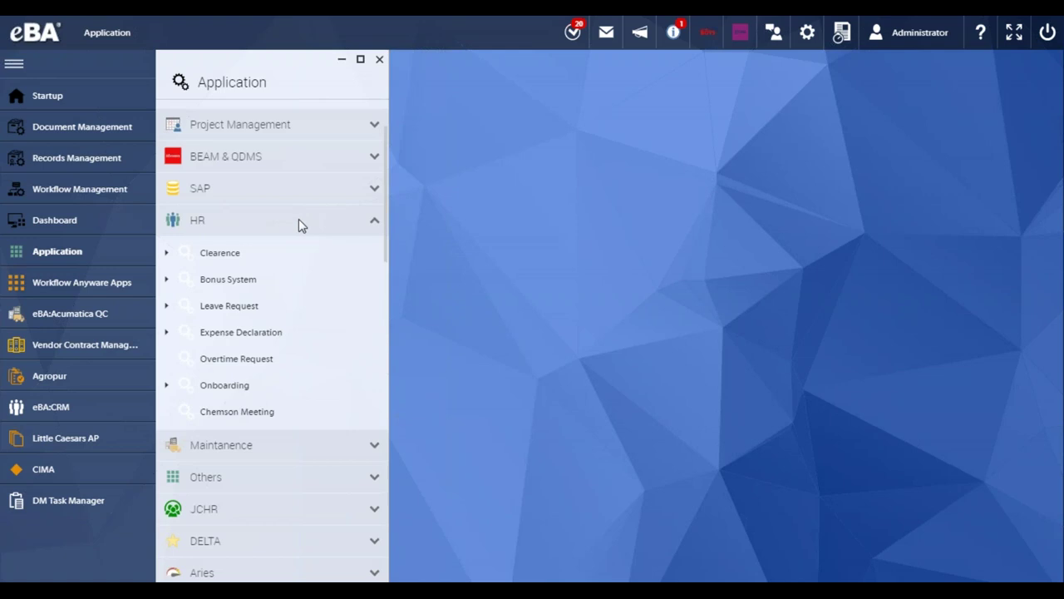
pyautogui.scroll(-1, 309, 255)
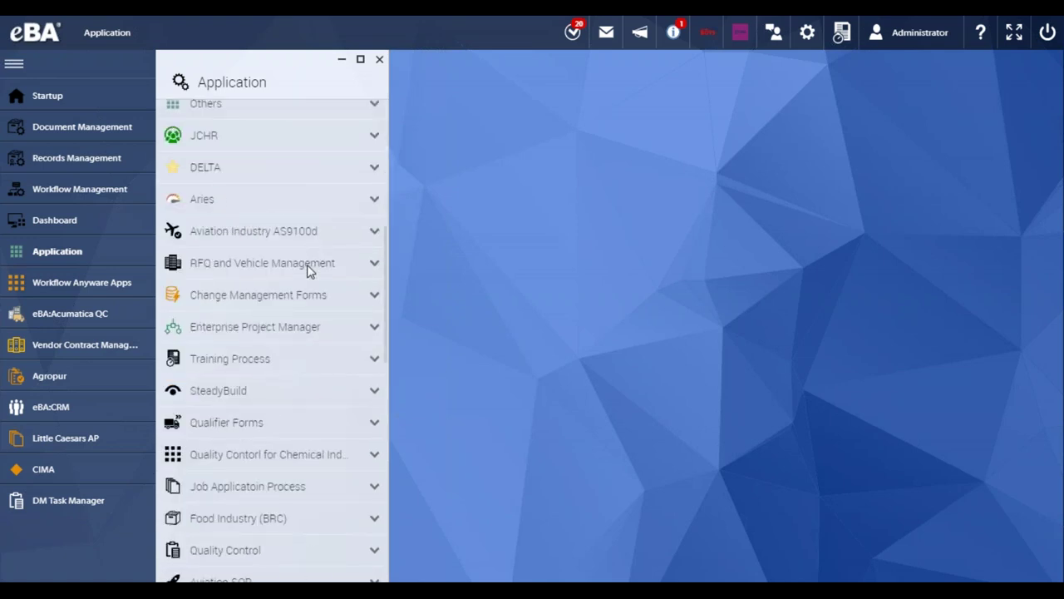
pyautogui.scroll(-1, 313, 336)
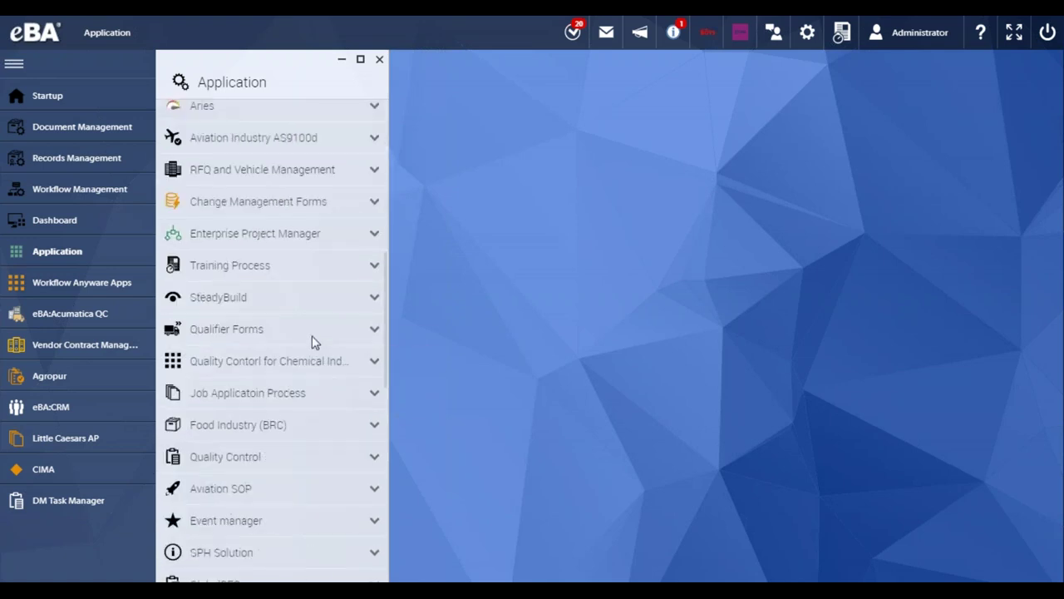
pyautogui.scroll(-1, 311, 342)
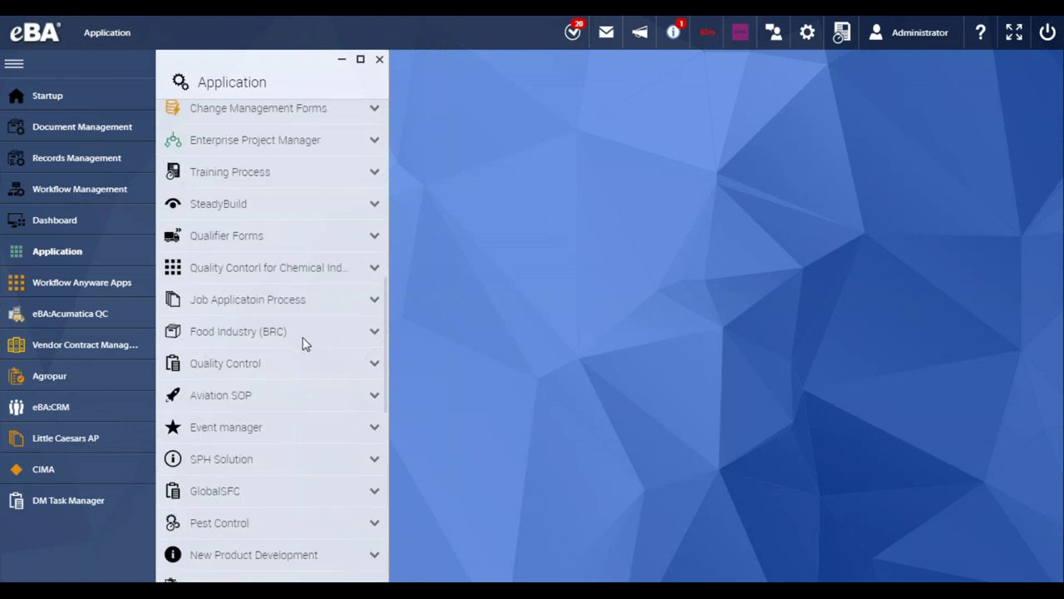
pyautogui.scroll(-1, 304, 348)
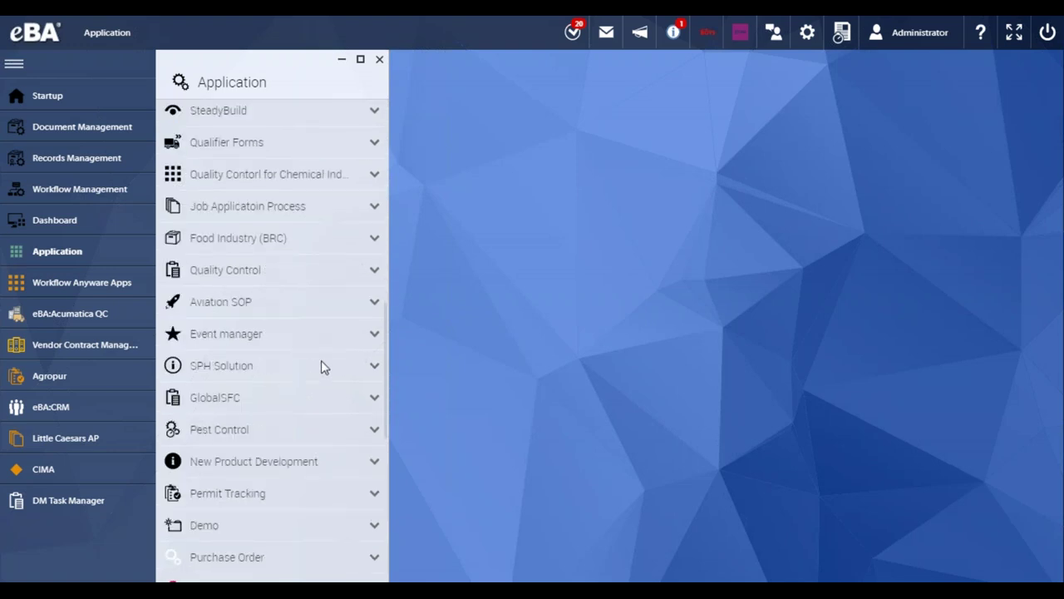
pyautogui.scroll(3, 321, 360)
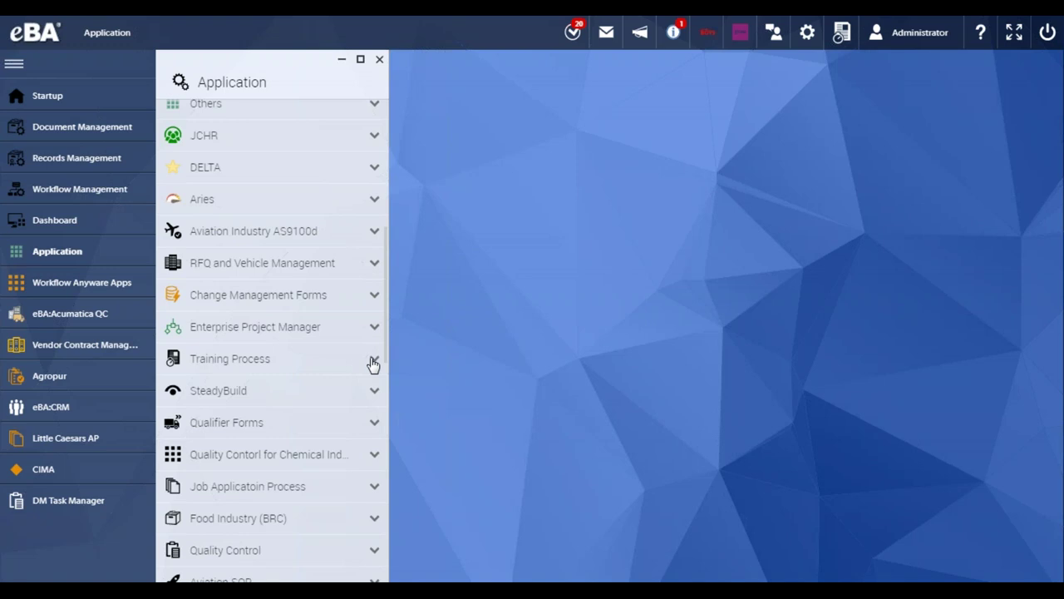
pyautogui.scroll(4, 340, 349)
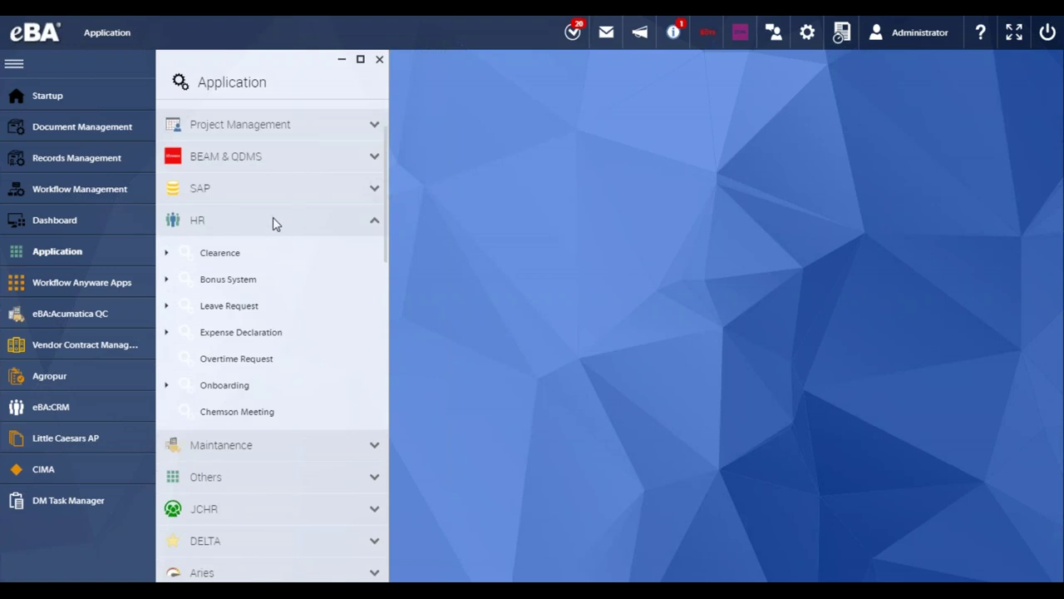
# Create a new record of the Expense Declaration process in the HR category
pyautogui.click(277, 332)
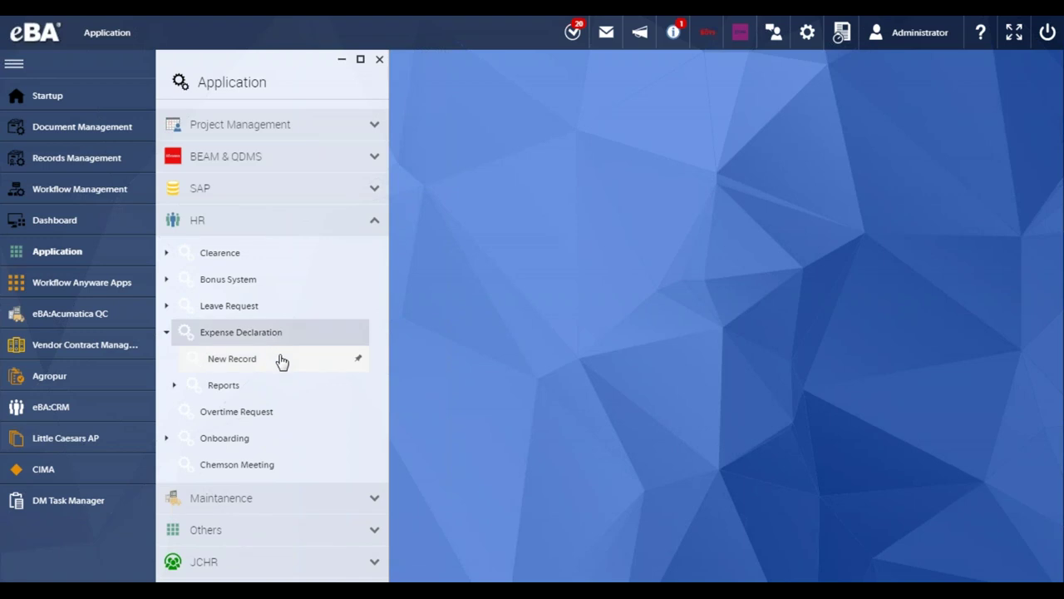
pyautogui.click(281, 360)
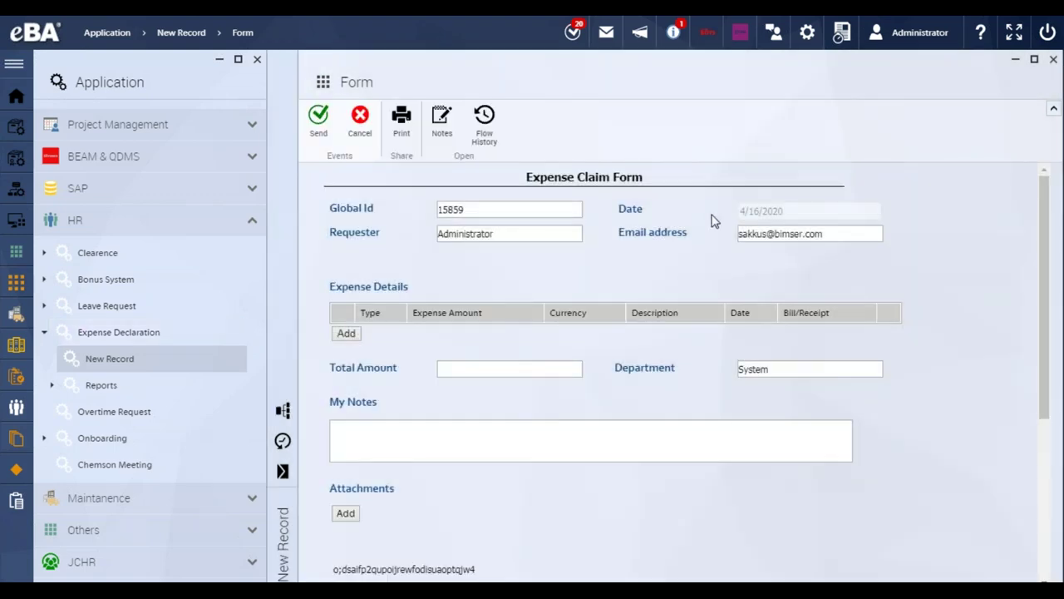
pyautogui.moveTo(1049, 239)
pyautogui.mouseDown()
pyautogui.moveTo(1050, 258)
pyautogui.moveTo(1040, 232)
pyautogui.mouseUp()
pyautogui.click(536, 212)
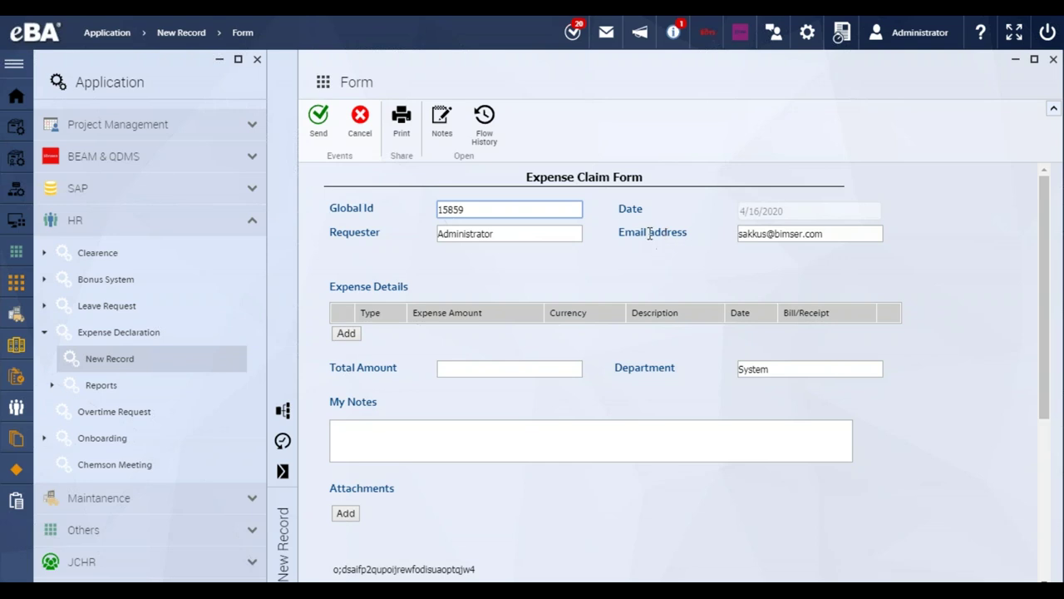
# Start an expense line on the claim form, check the expense type options, and enter an expense amount of 1,000
pyautogui.click(347, 336)
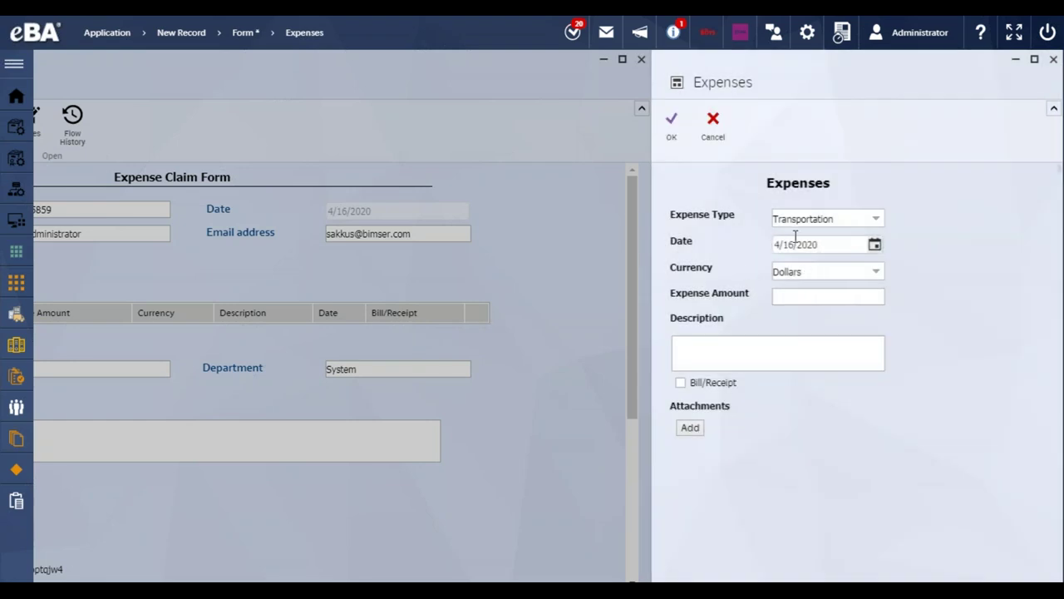
pyautogui.click(839, 219)
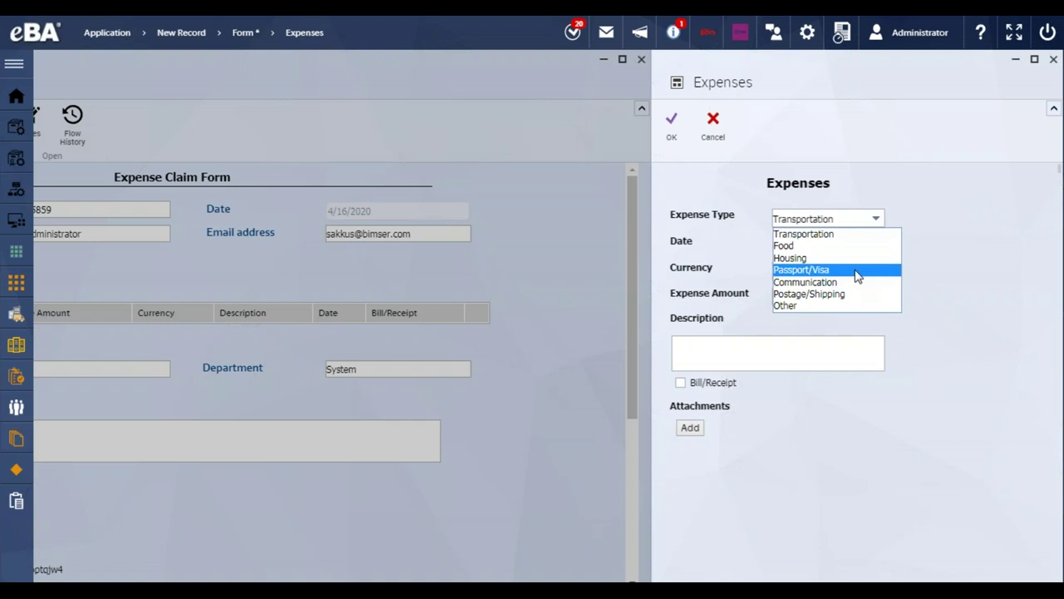
pyautogui.click(724, 306)
pyautogui.click(788, 295)
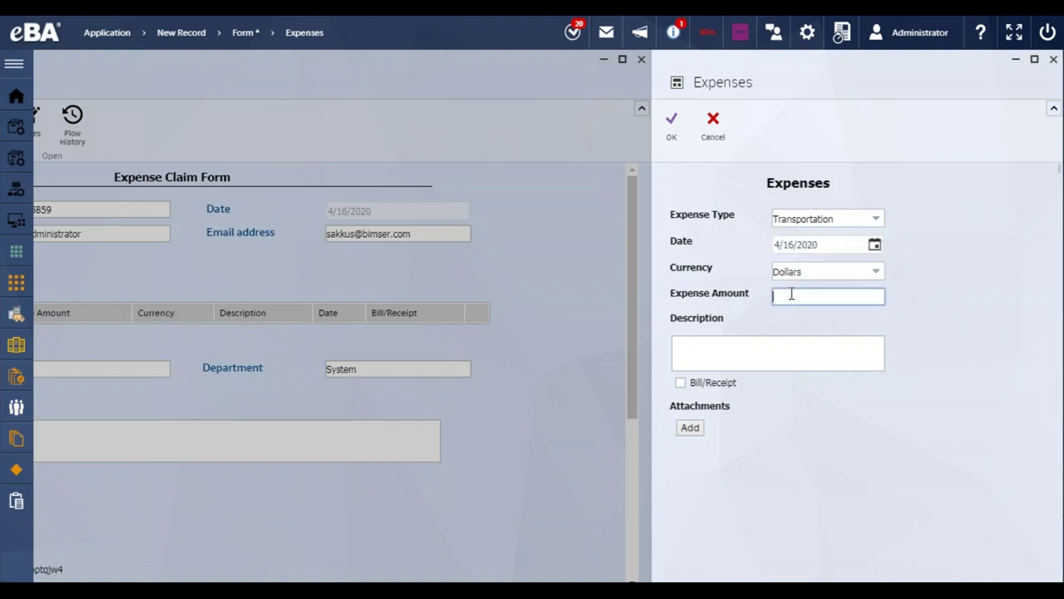
pyautogui.write('1,000')
pyautogui.click(785, 347)
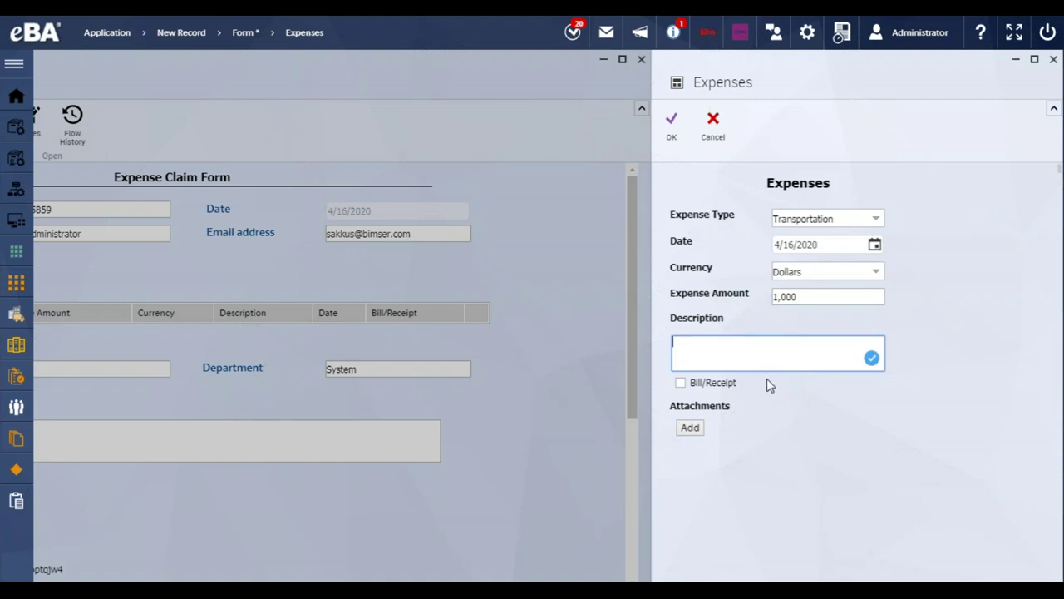
# Start a new attachment file for the expense, then close the attachment and the expense line without confirming them
pyautogui.click(696, 433)
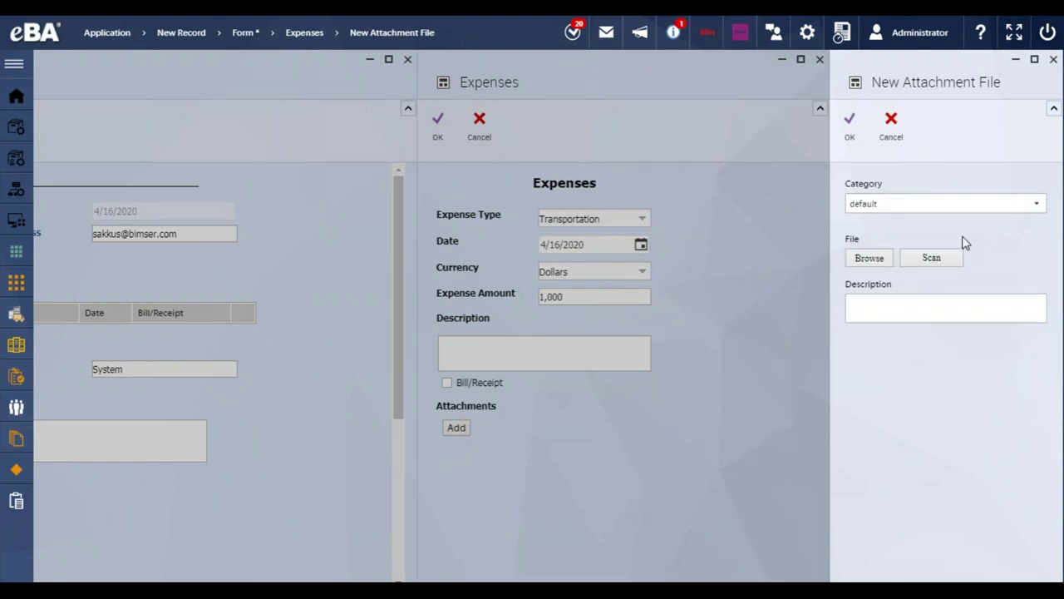
pyautogui.click(898, 304)
pyautogui.click(879, 261)
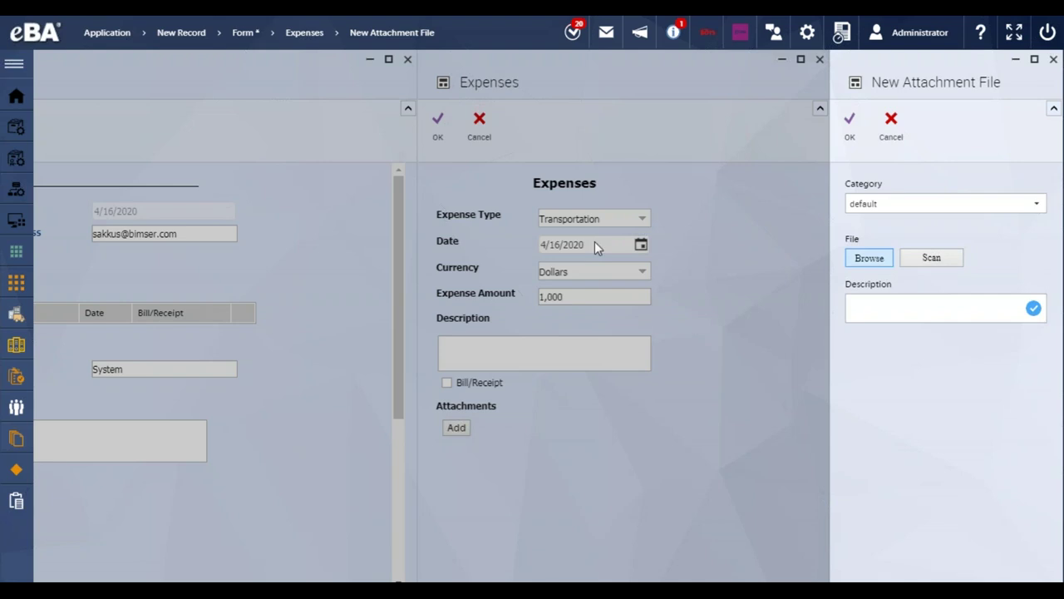
pyautogui.click(1053, 59)
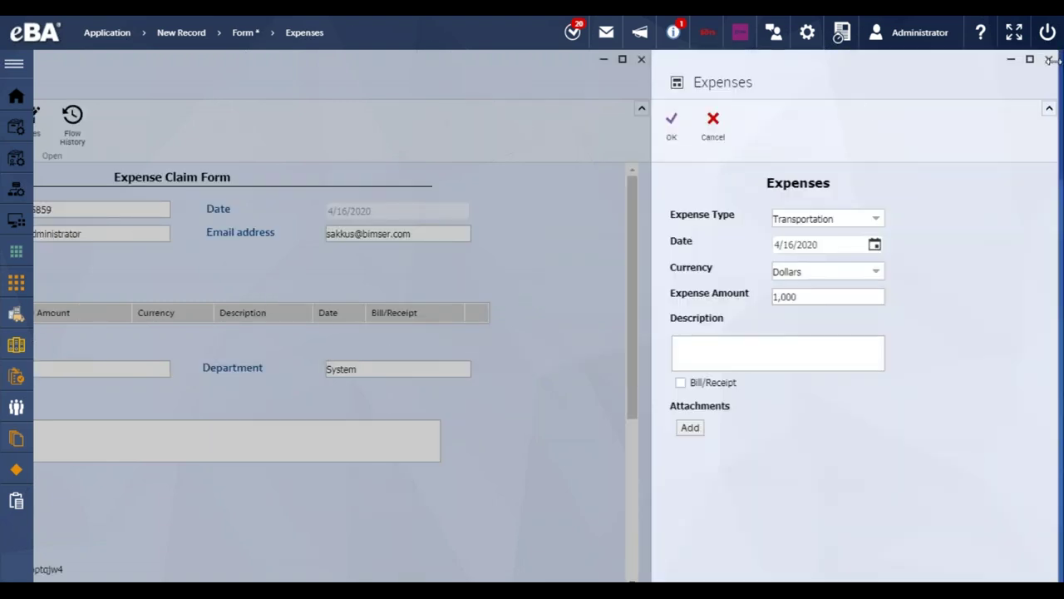
pyautogui.click(1049, 61)
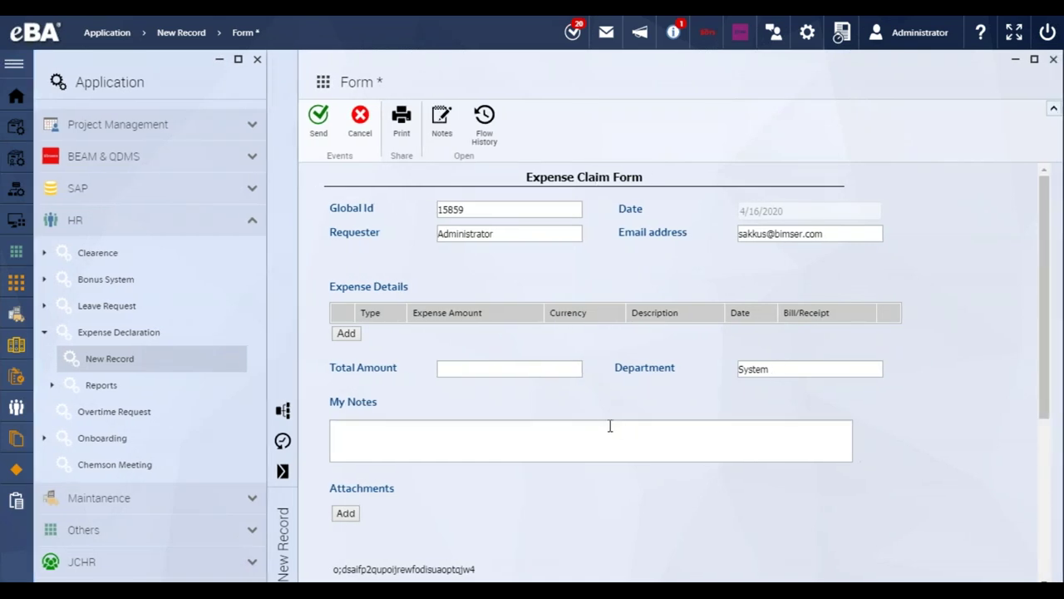
# View the expense claim's flow scheme maximized, examine its approval route, and return to the claim form
pyautogui.click(283, 410)
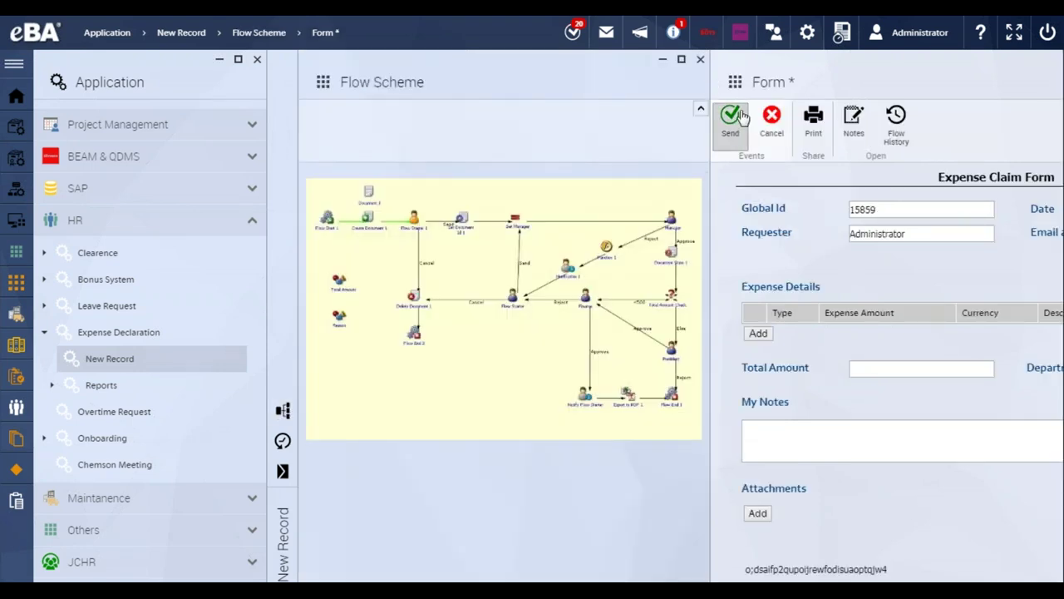
pyautogui.click(681, 60)
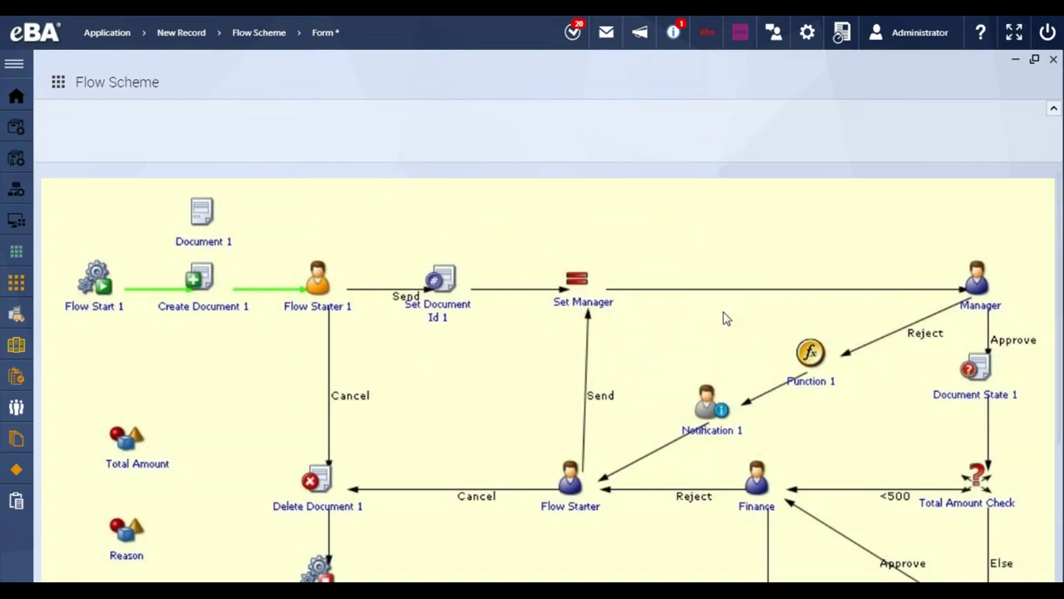
pyautogui.scroll(-1, 718, 328)
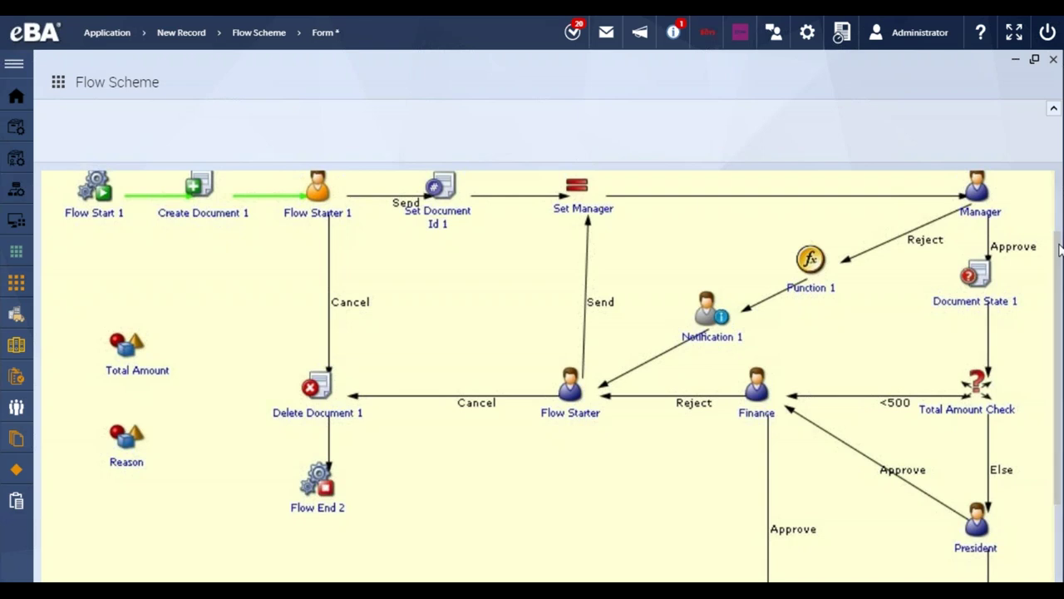
pyautogui.moveTo(1060, 252); pyautogui.dragTo(1055, 218)
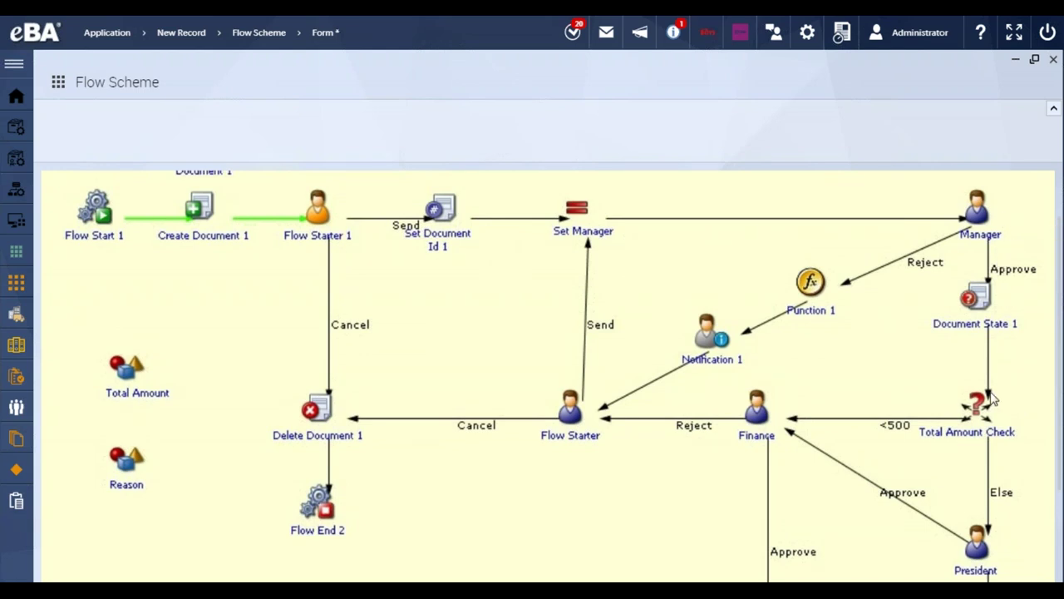
pyautogui.scroll(-1, 997, 396)
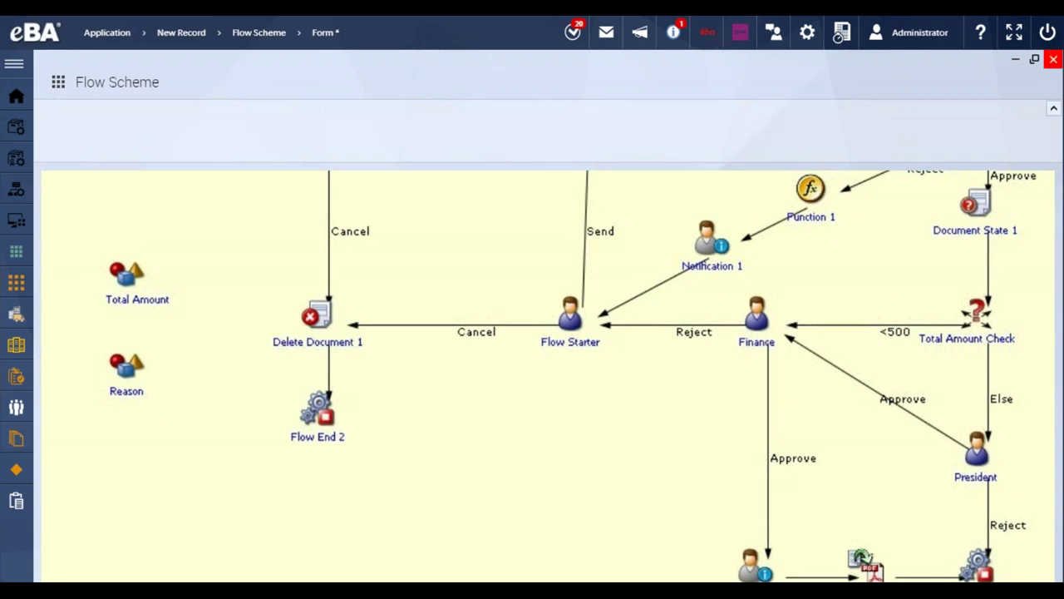
pyautogui.click(1054, 59)
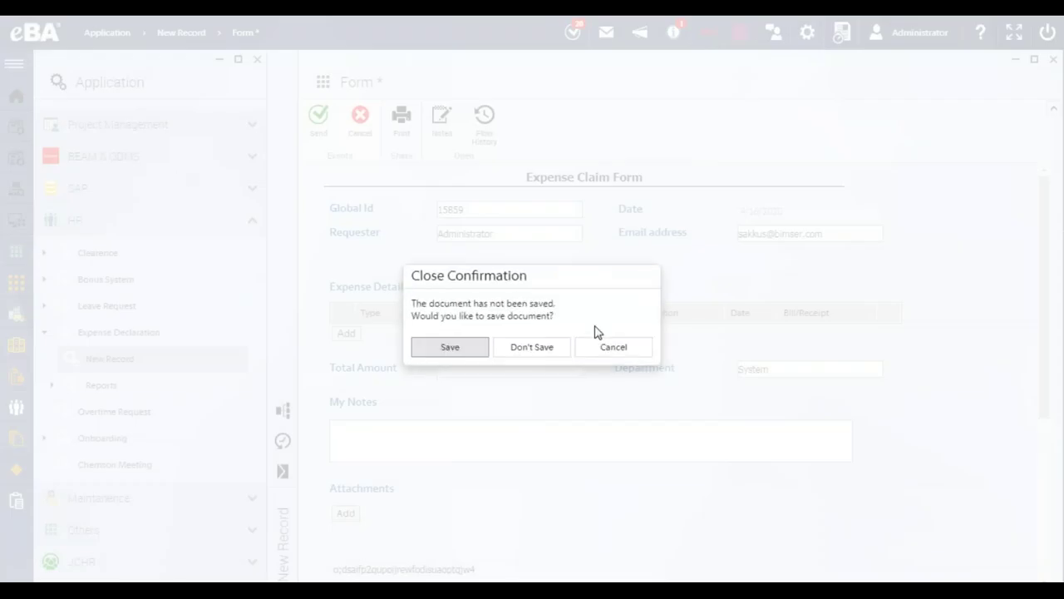
pyautogui.click(608, 344)
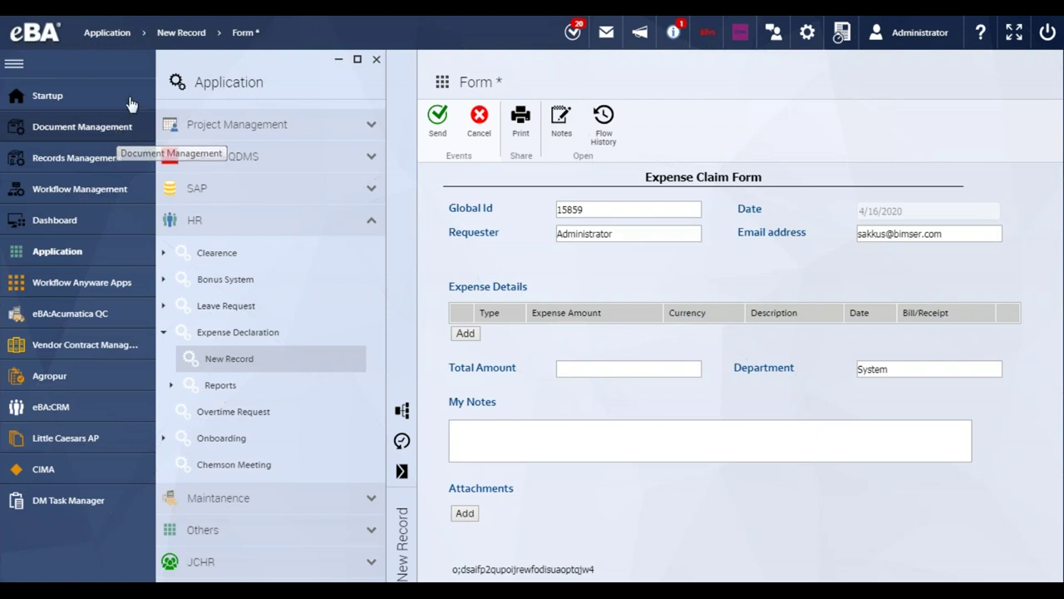
# Switch to Document Management without saving the expense claim, and look through the list of libraries
pyautogui.click(107, 136)
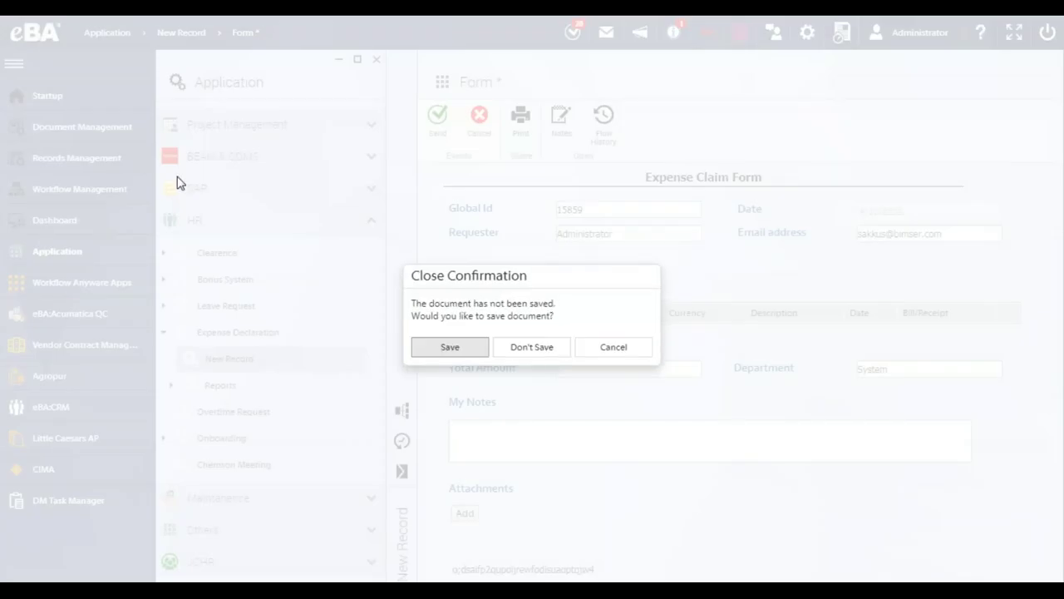
pyautogui.click(517, 349)
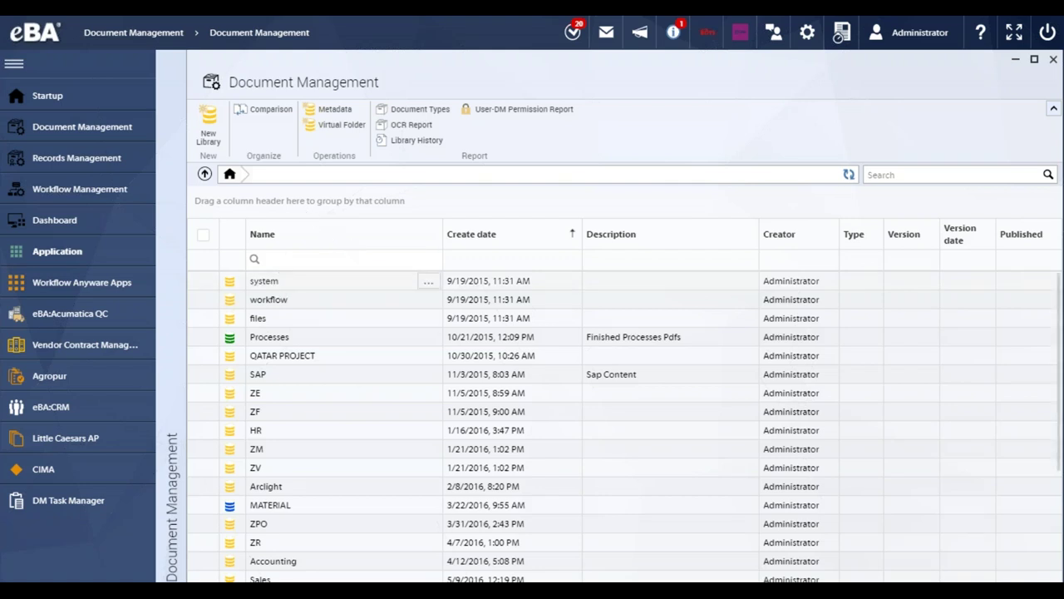
pyautogui.scroll(-2, 288, 302)
pyautogui.scroll(2, 274, 302)
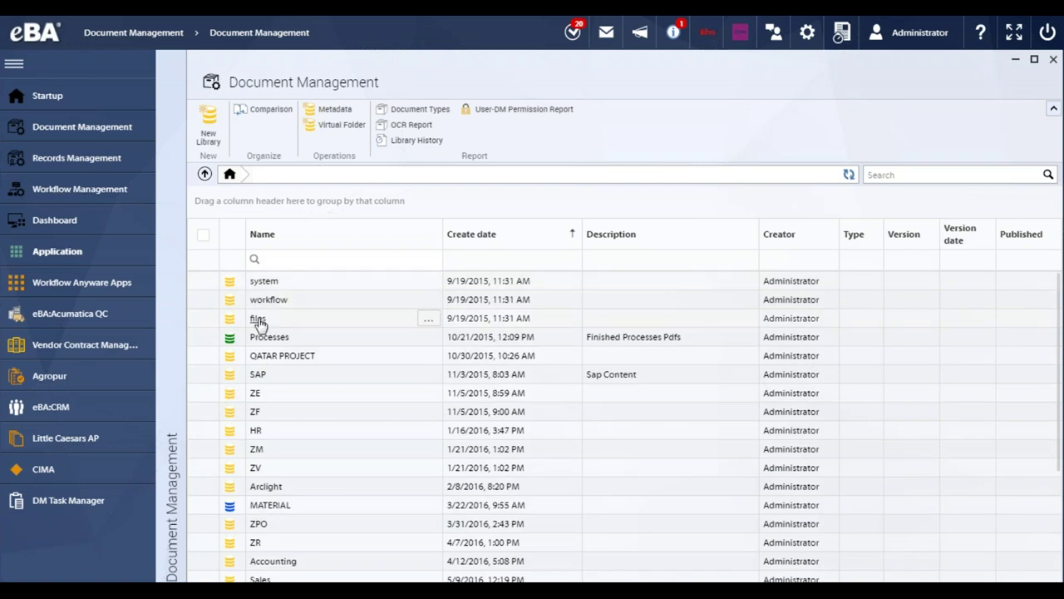
# Open the files library, look through its folders and documents, and open the folder Test Folder Sam
pyautogui.click(259, 321)
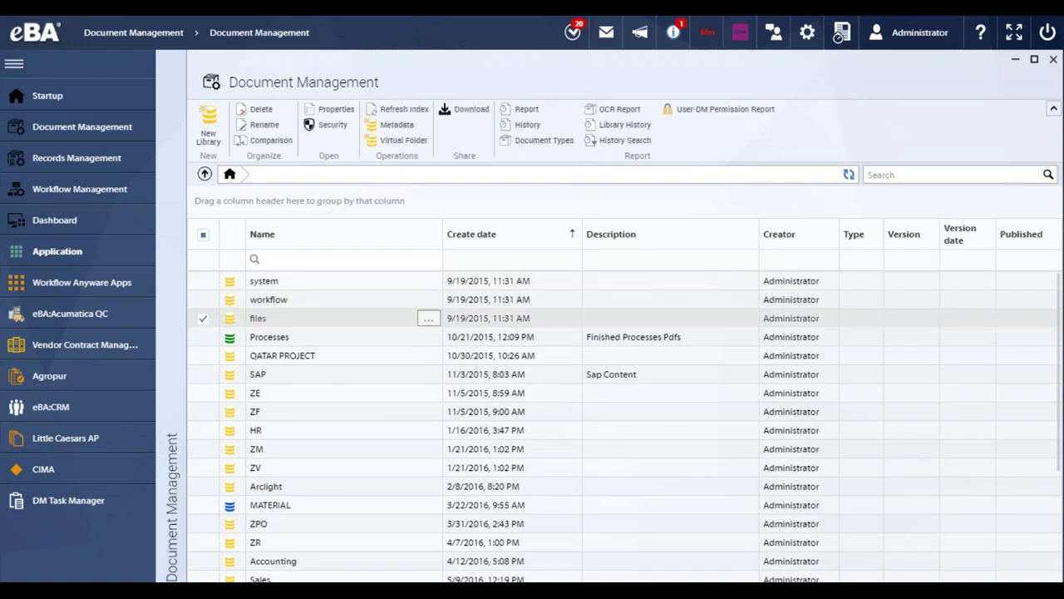
pyautogui.doubleClick(265, 323)
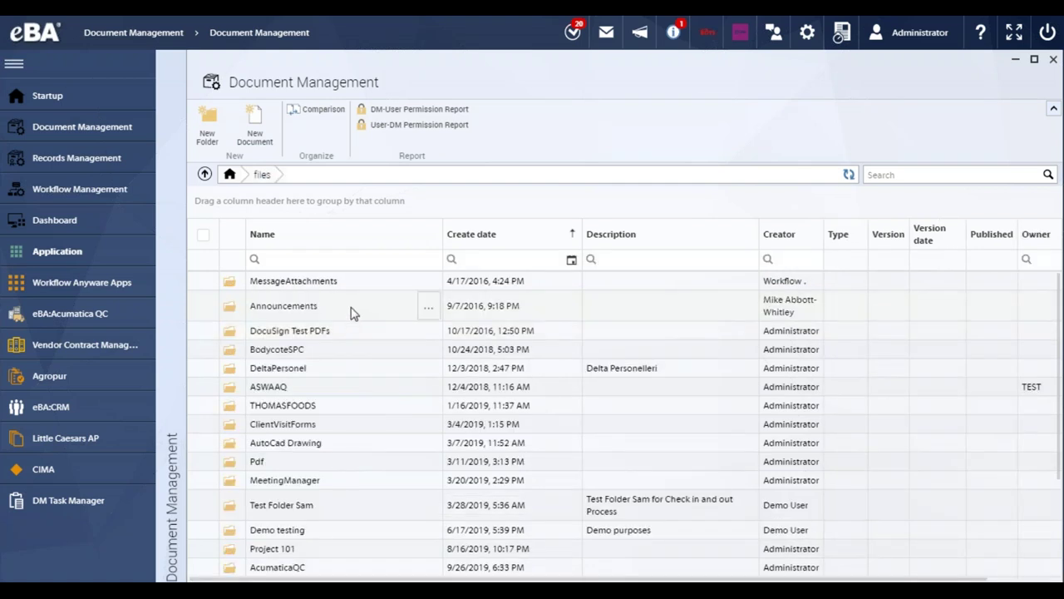
pyautogui.scroll(-2, 353, 316)
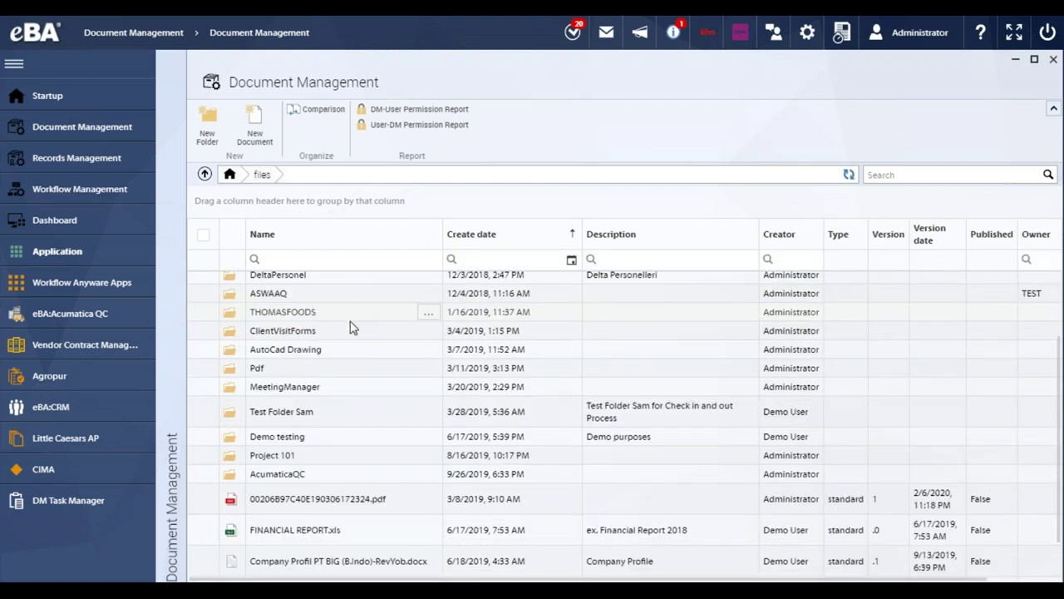
pyautogui.scroll(-1, 356, 335)
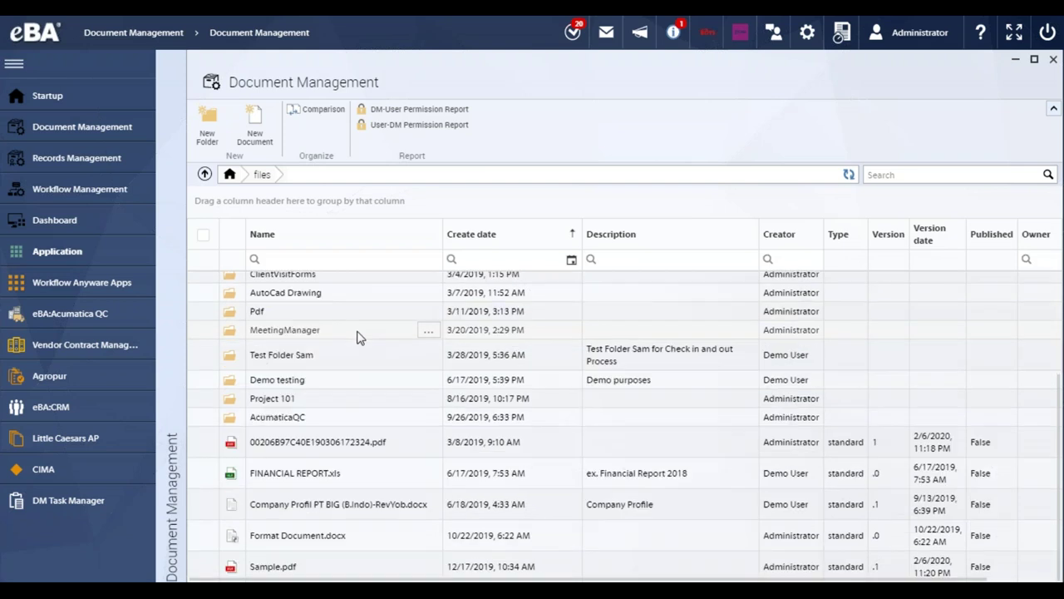
pyautogui.scroll(2, 356, 335)
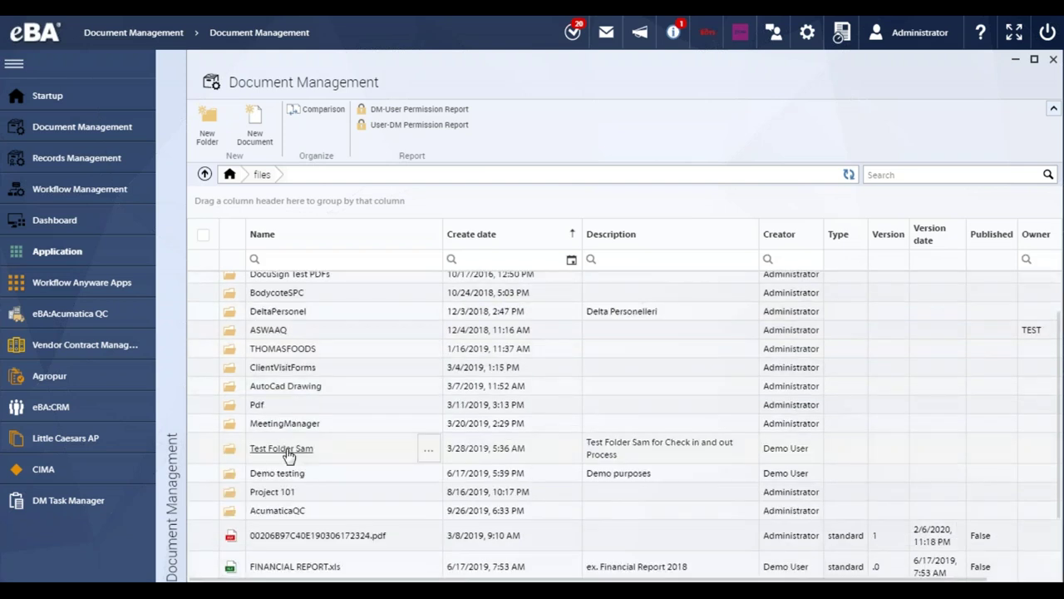
pyautogui.click(280, 447)
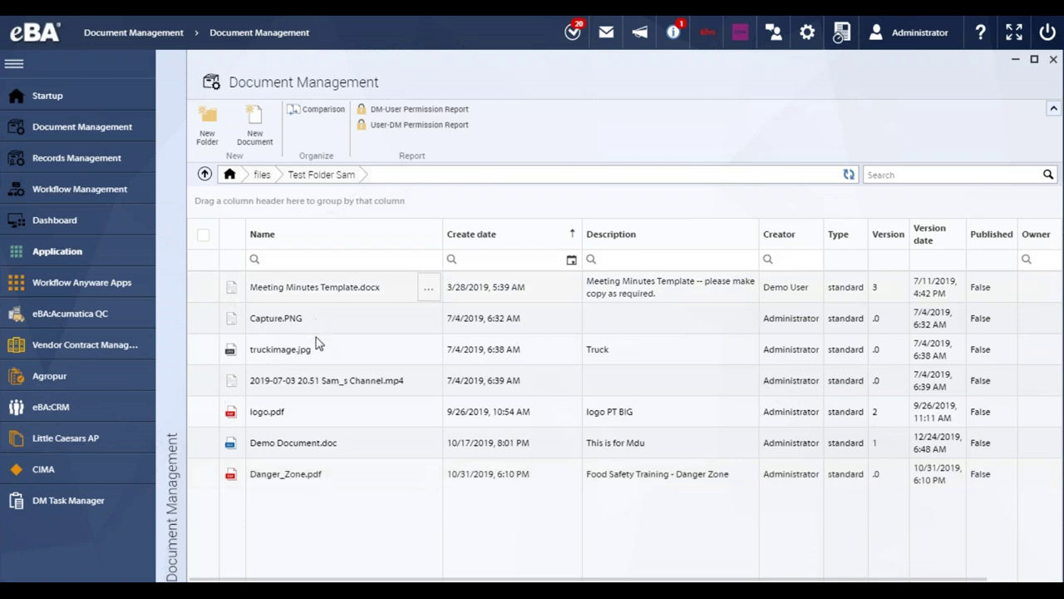
# Open Danger_Zone.pdf and read through the document's content in the viewer
pyautogui.click(297, 476)
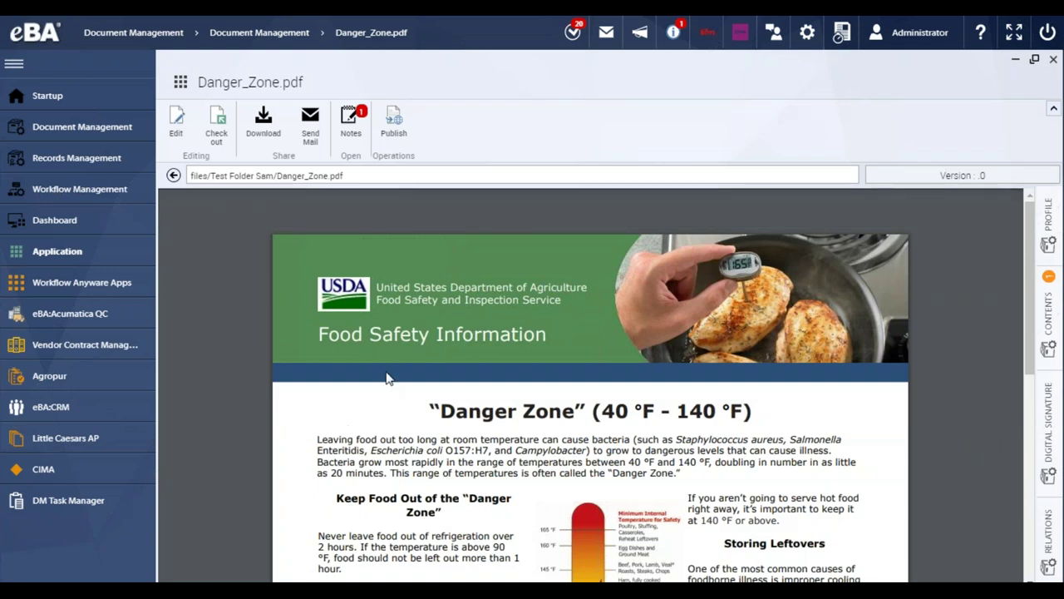
pyautogui.scroll(-1, 404, 355)
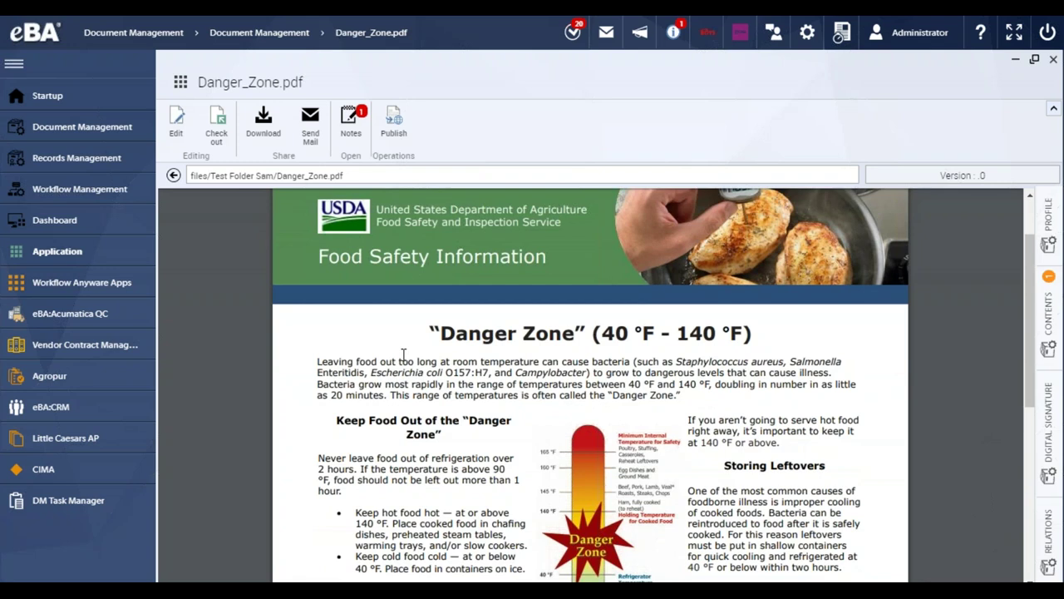
pyautogui.scroll(-1, 426, 337)
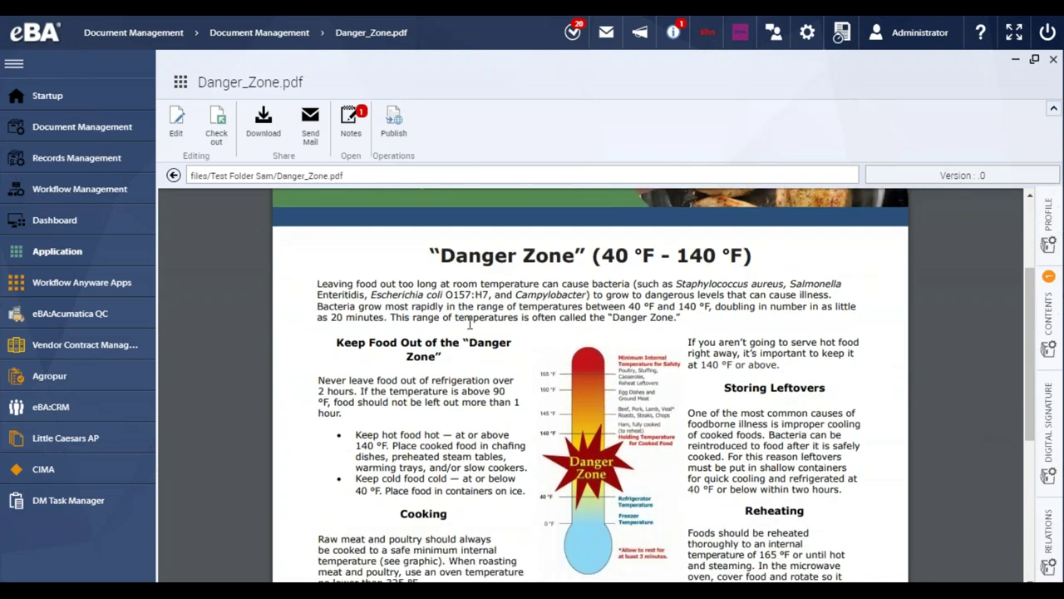
pyautogui.scroll(-1, 470, 323)
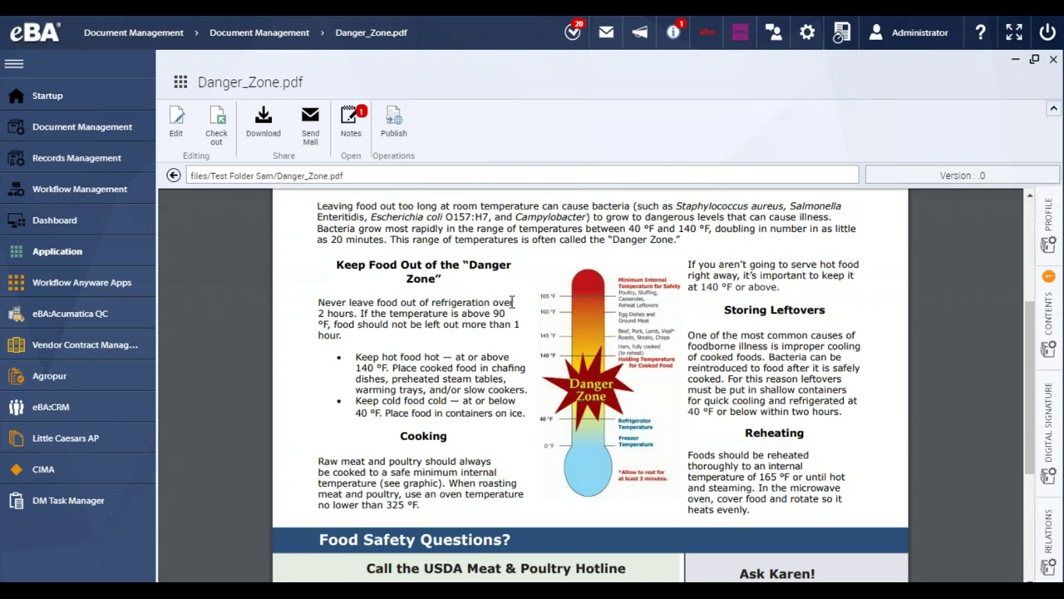
pyautogui.scroll(-1, 513, 301)
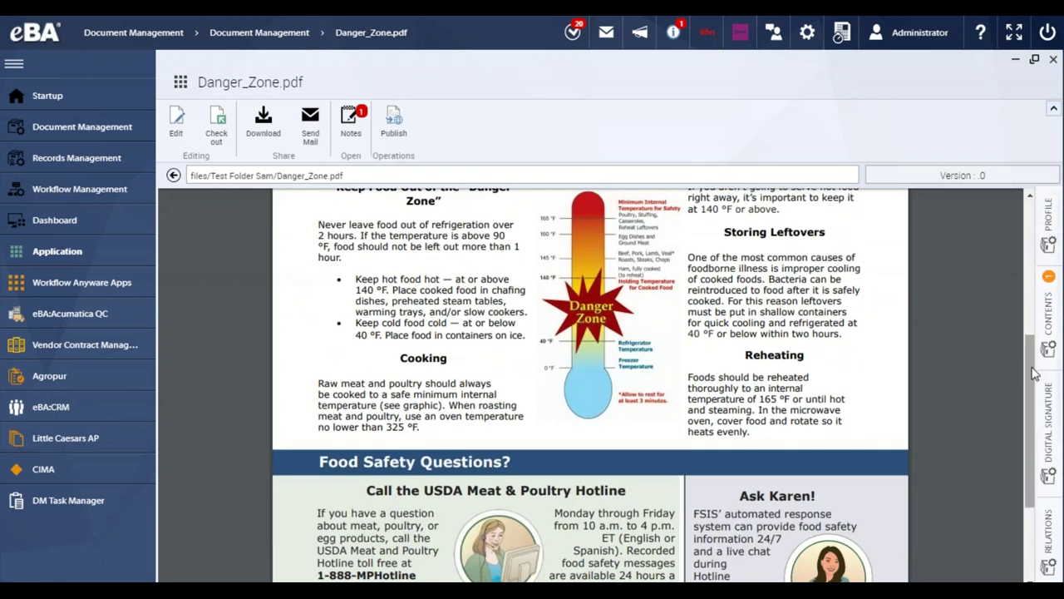
pyautogui.moveTo(1032, 385); pyautogui.dragTo(1018, 261)
# View the notes attached to Danger_Zone.pdf, and close the notes and the document to return to its folder
pyautogui.click(351, 123)
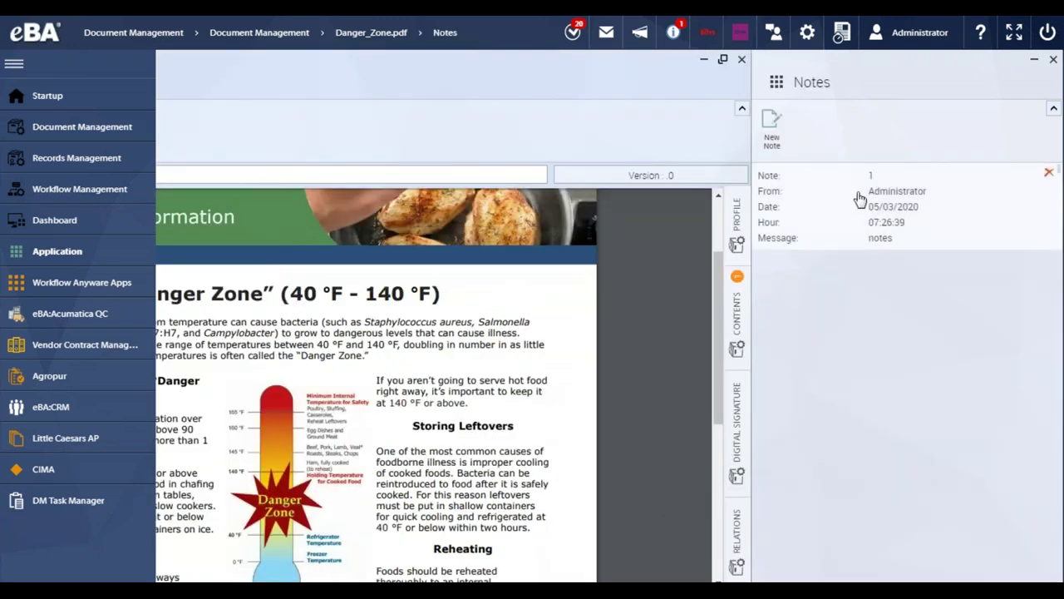
pyautogui.click(1053, 60)
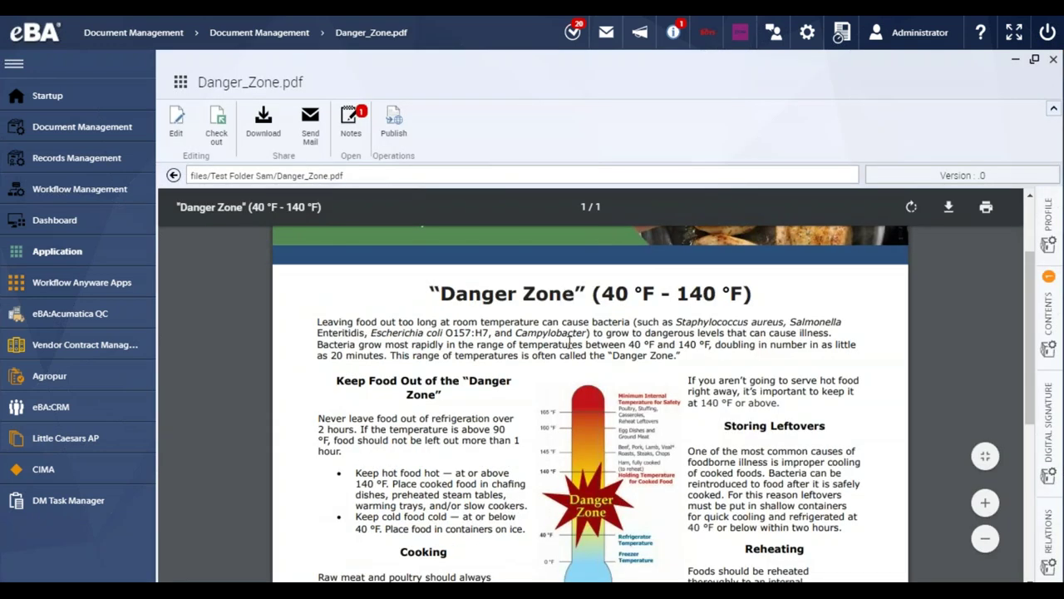
pyautogui.scroll(2, 568, 296)
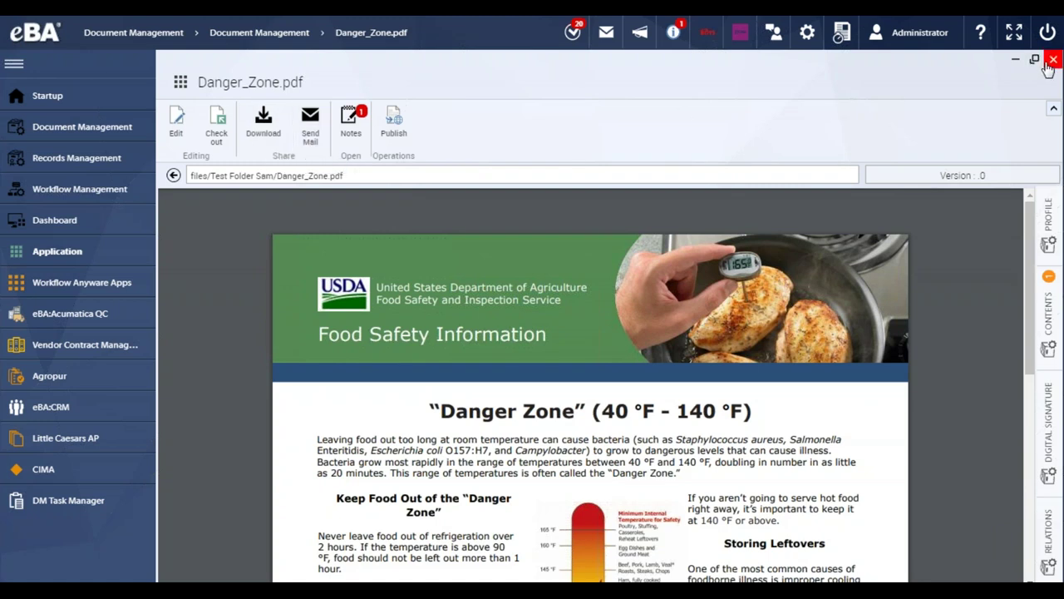
pyautogui.click(416, 72)
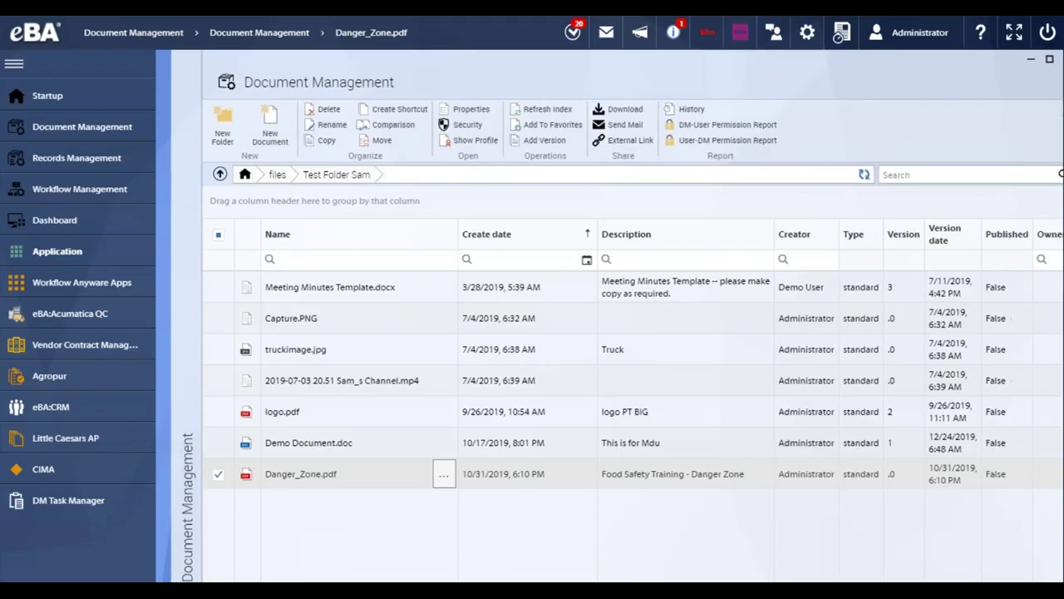
pyautogui.click(418, 66)
pyautogui.press('Escape')
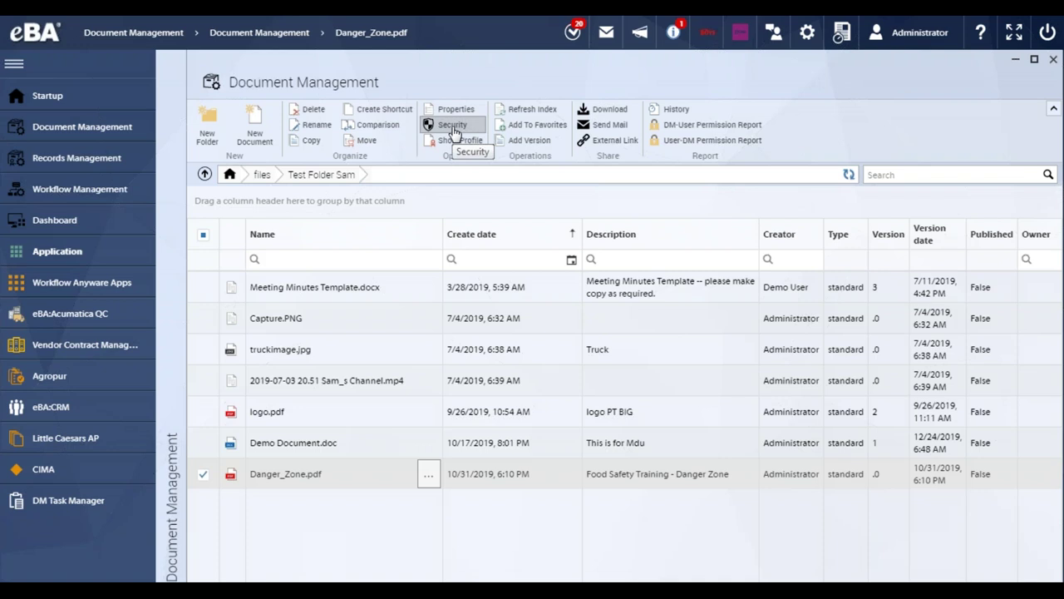
# Examine Danger_Zone.pdf's security permissions with the Actions group expanded, and view its history, closing both without changes
pyautogui.click(452, 127)
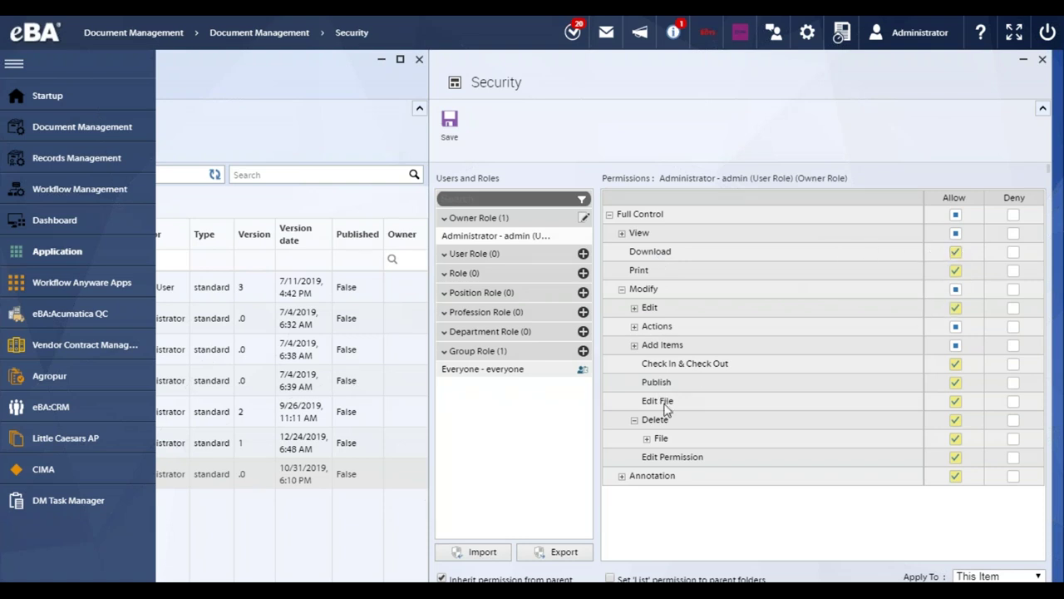
pyautogui.click(634, 328)
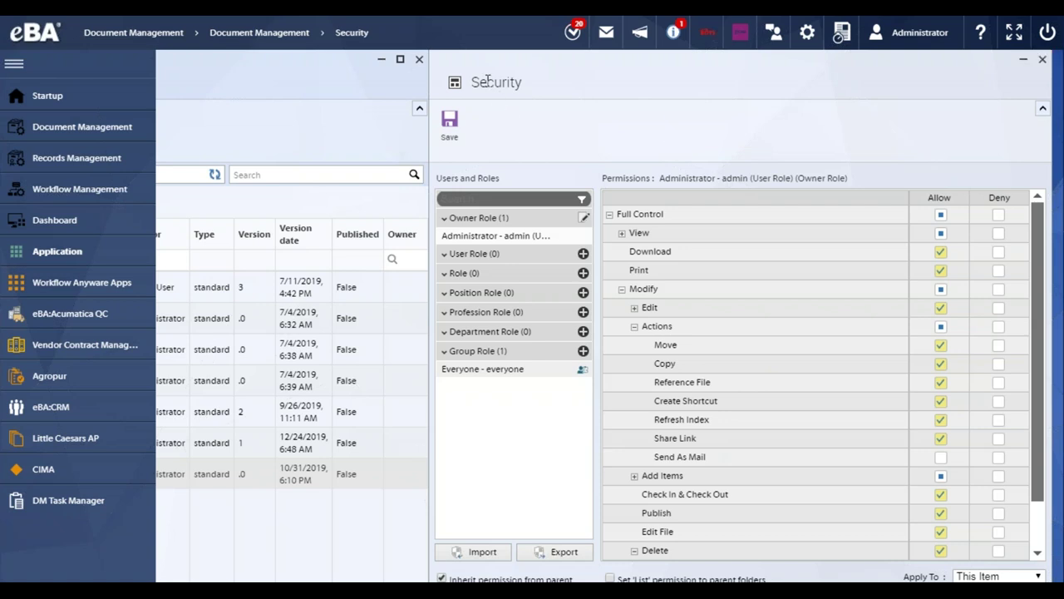
pyautogui.click(1042, 59)
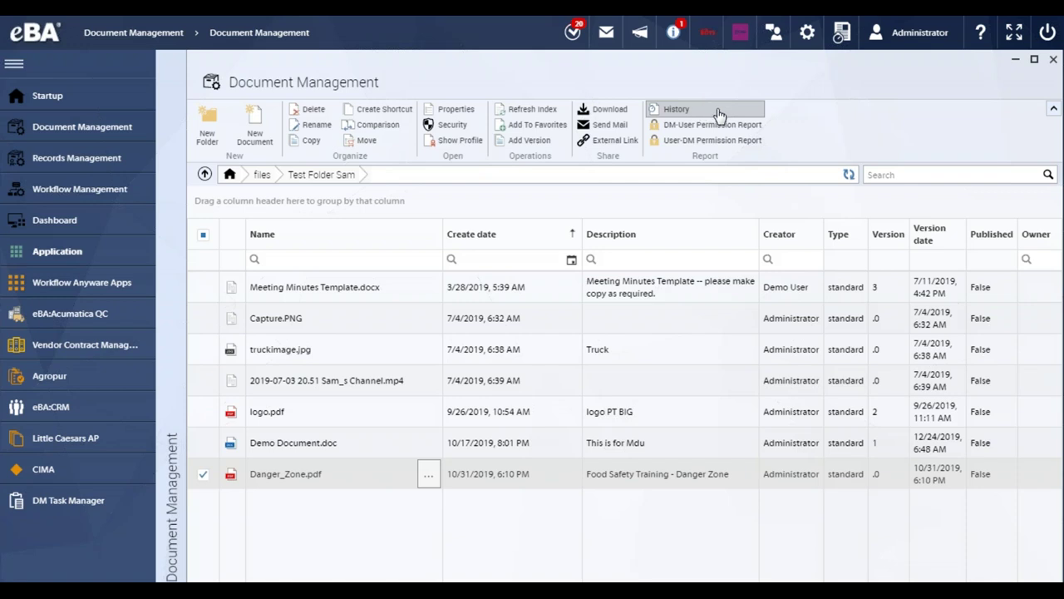
pyautogui.click(719, 111)
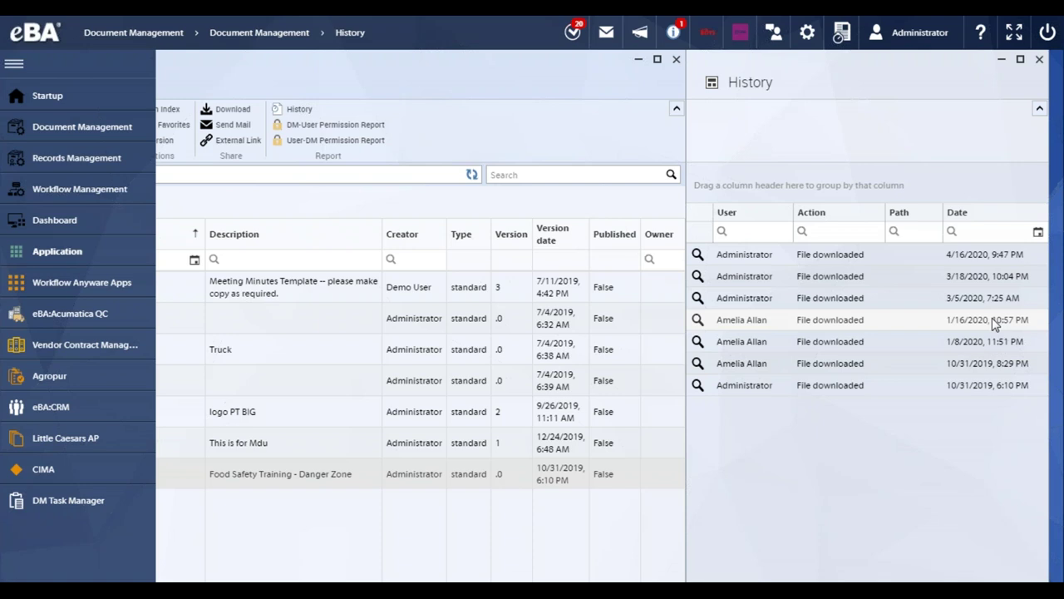
pyautogui.click(1032, 63)
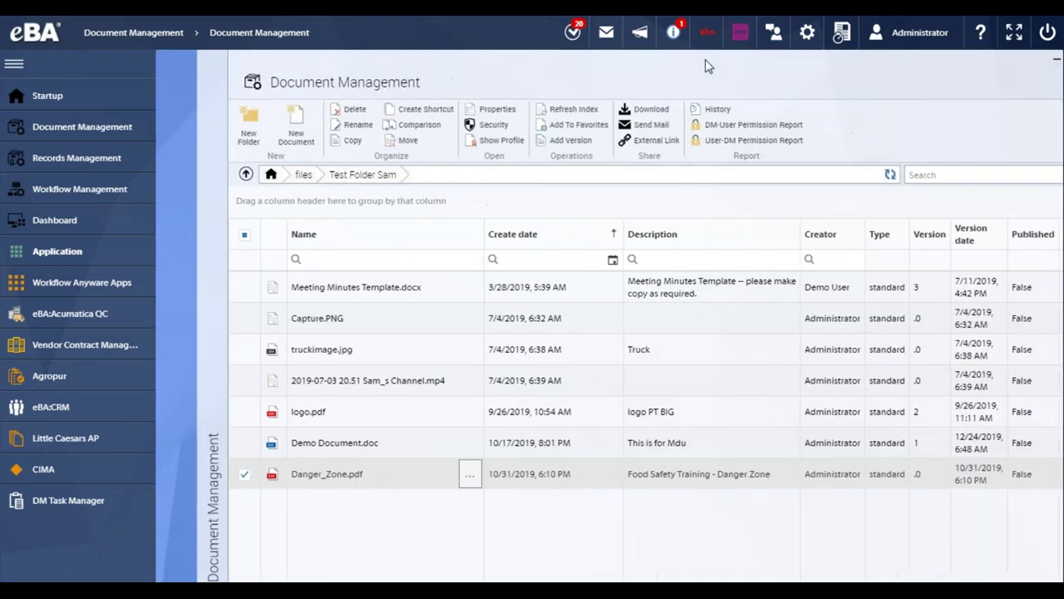